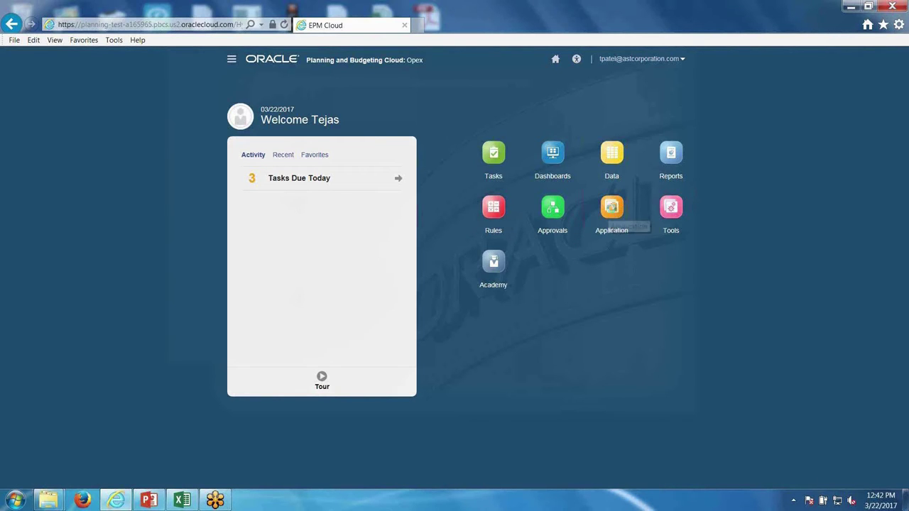
Browse the Application and Tools options and the Academy page, and return to the home page.
left_click(611, 221)
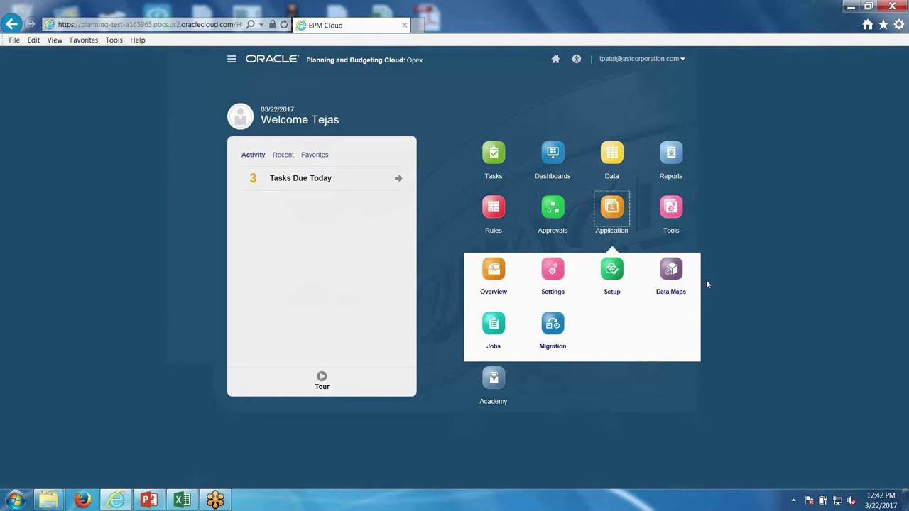
left_click(673, 215)
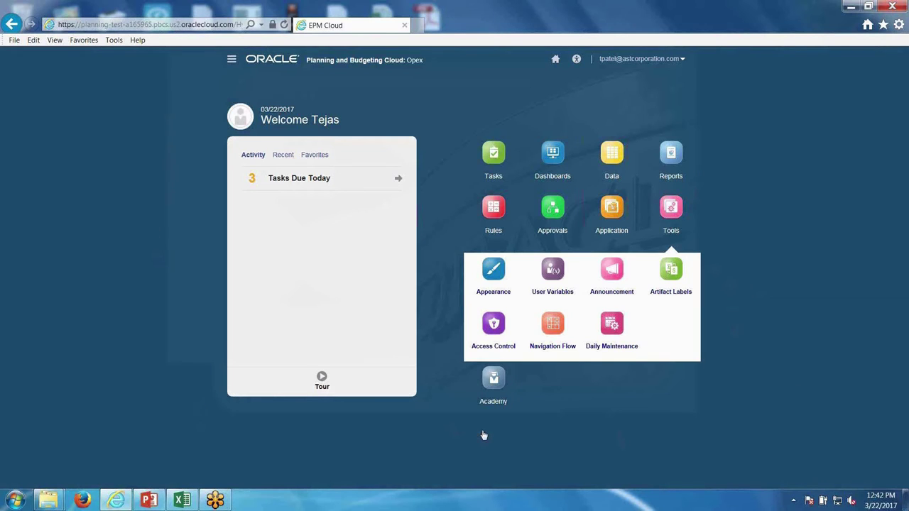
left_click(493, 396)
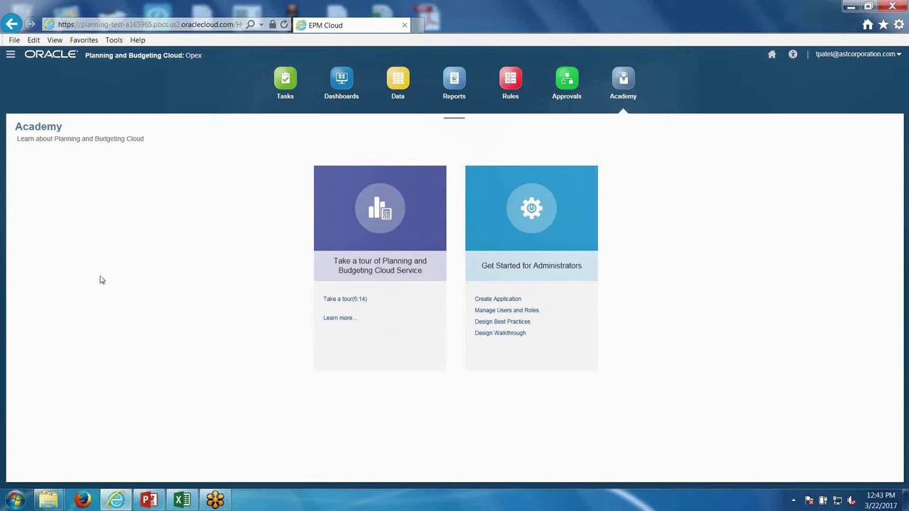
left_click(772, 56)
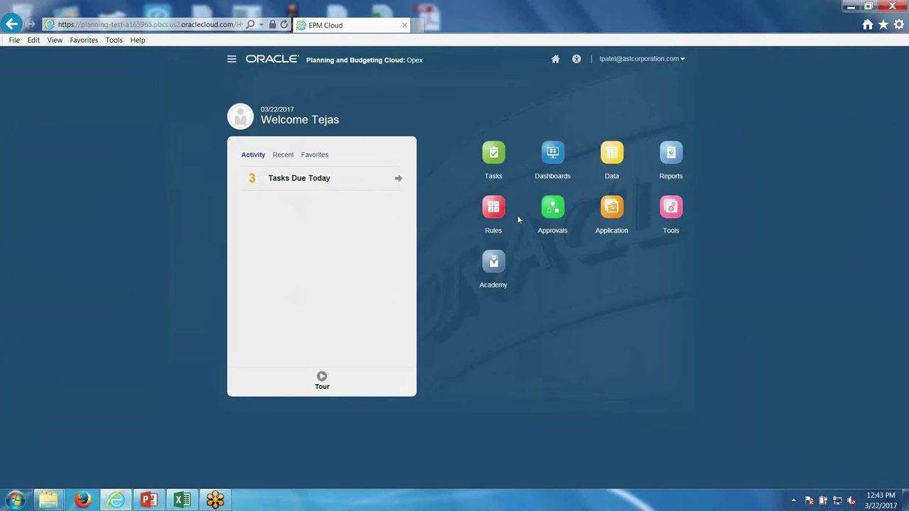
Expand the Division Budget Preparation task list in Tasks and view the task status chart.
left_click(497, 183)
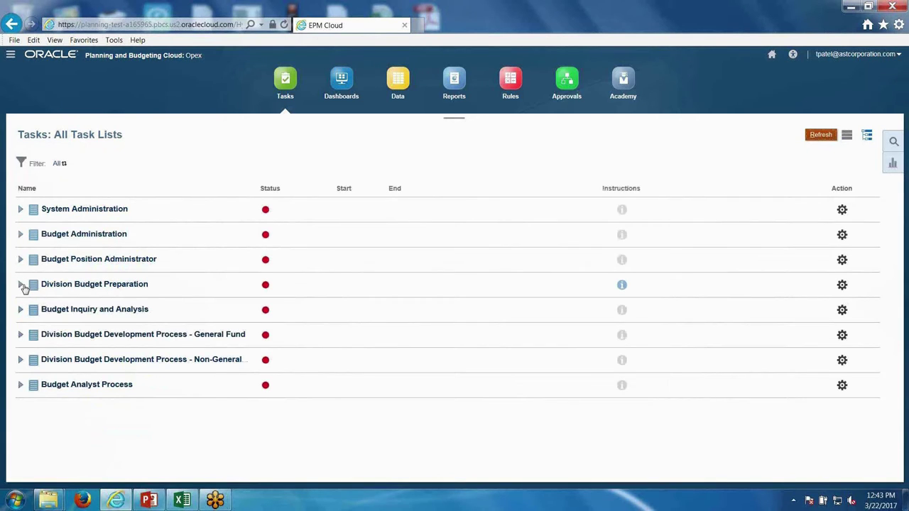
left_click(21, 285)
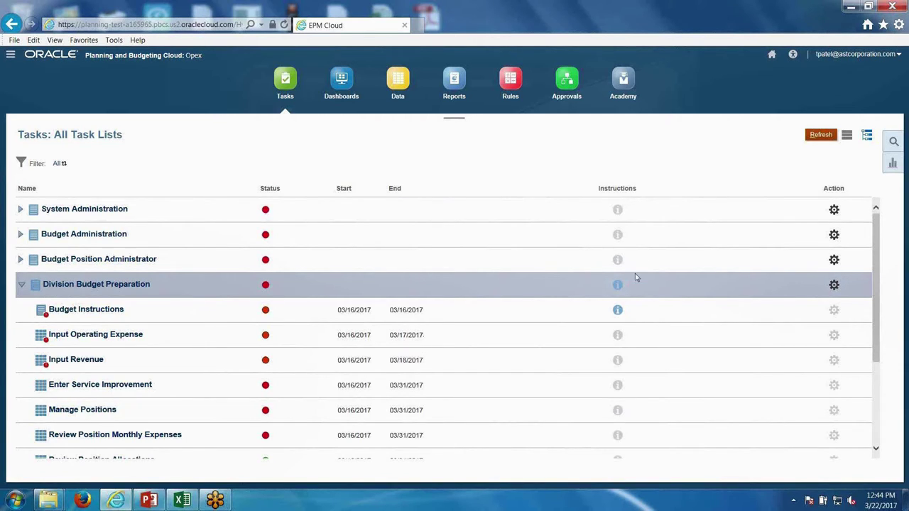
left_click(894, 164)
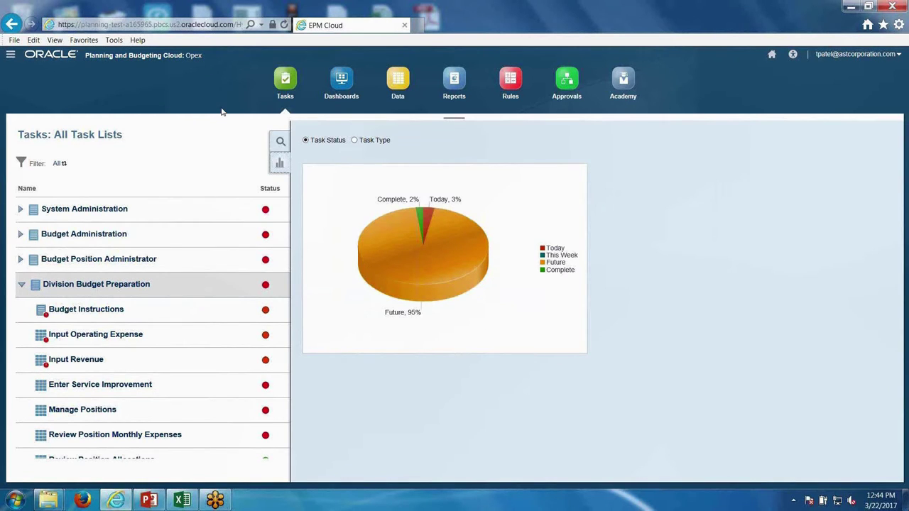
left_click(280, 164)
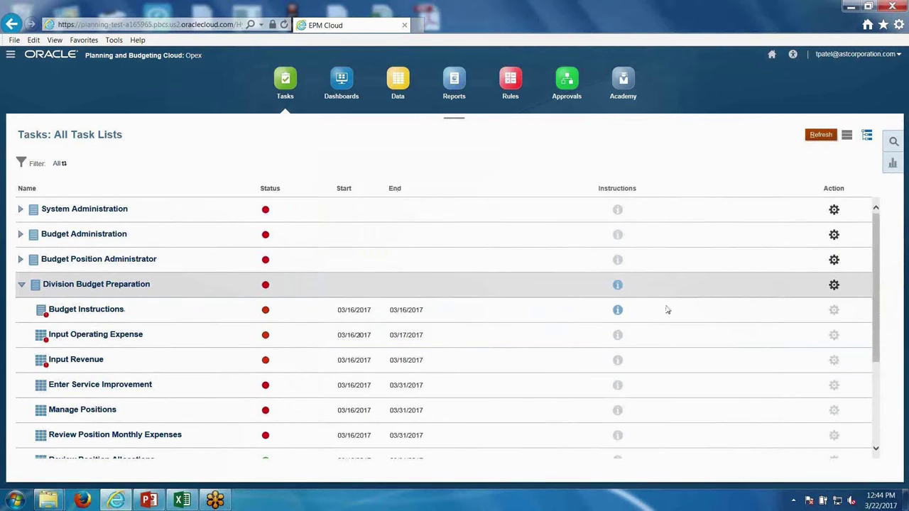
Read the instructions attached to the Budget Instructions task and close them.
left_click(617, 310)
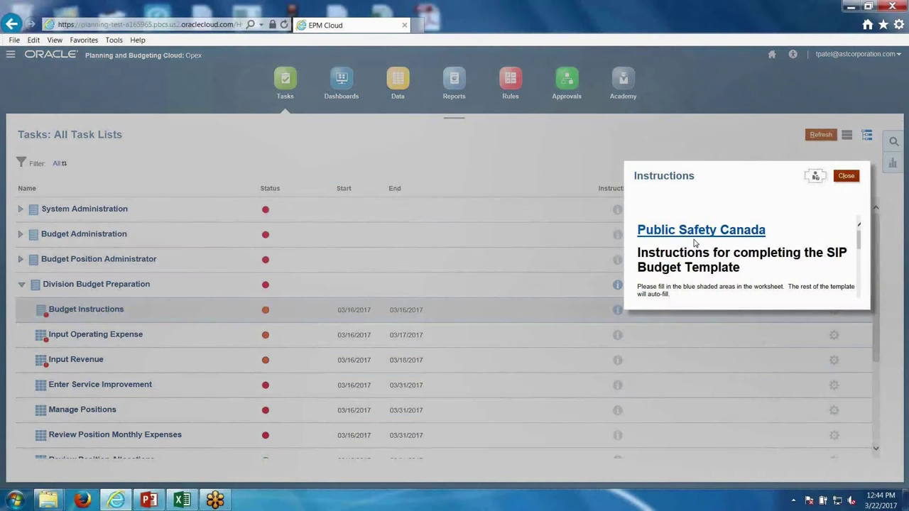
left_click_drag(862, 241, 862, 235)
left_click(846, 178)
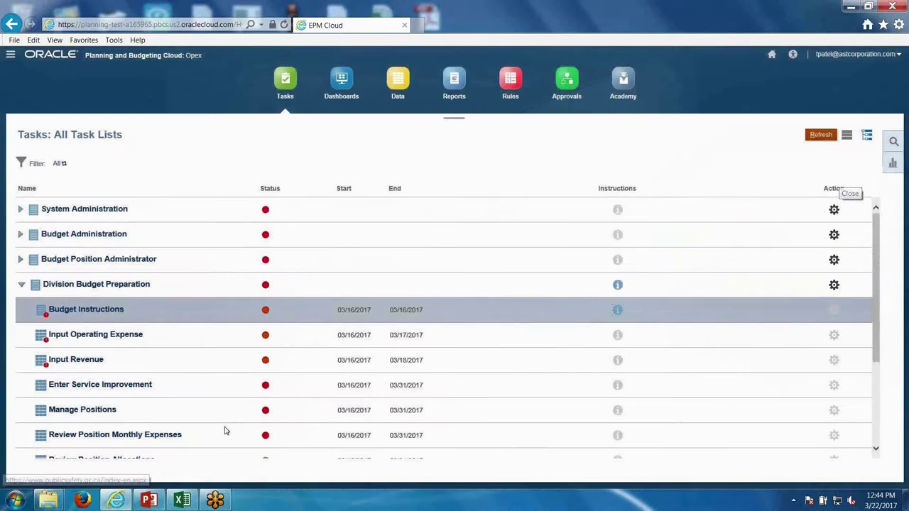
Open the Input Operating Expense form and review the actions available for the Division Budget baseline request of Other Straight Time.
left_click(121, 335)
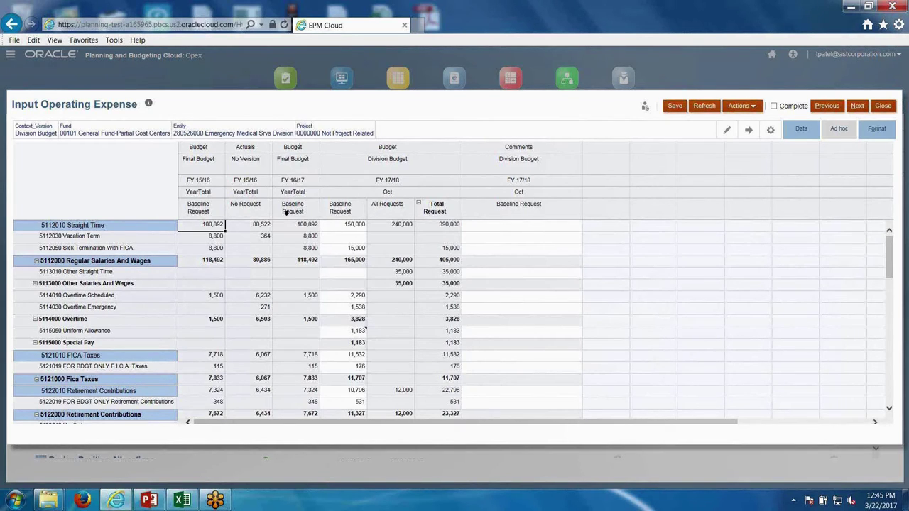
mouse_move(298, 245)
left_click(345, 272)
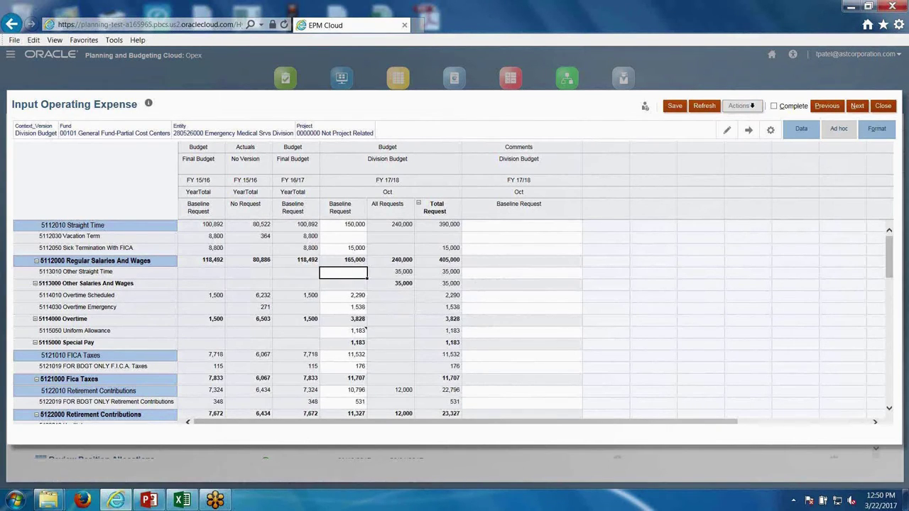
left_click(741, 106)
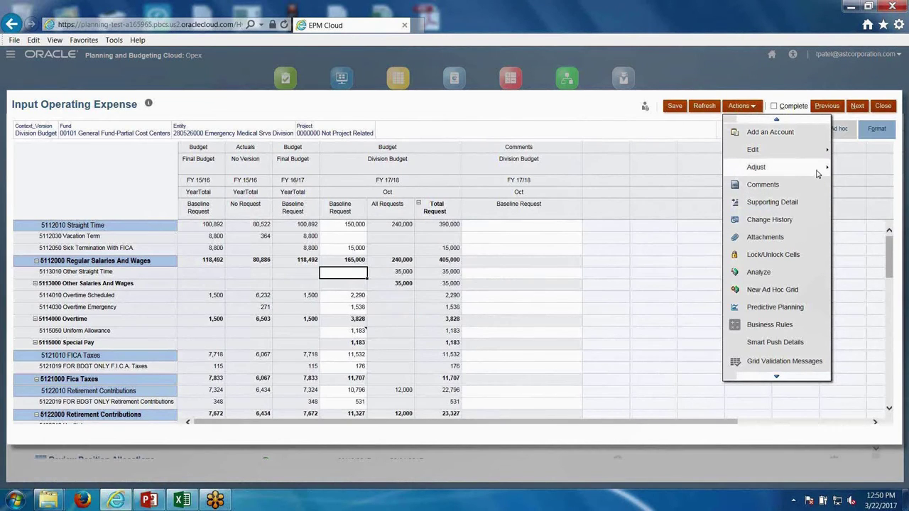
left_click(823, 170)
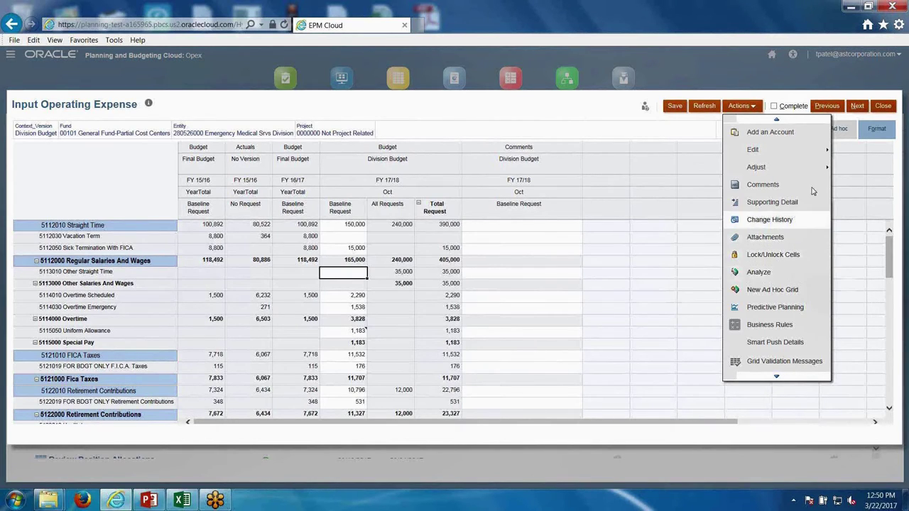
left_click(589, 119)
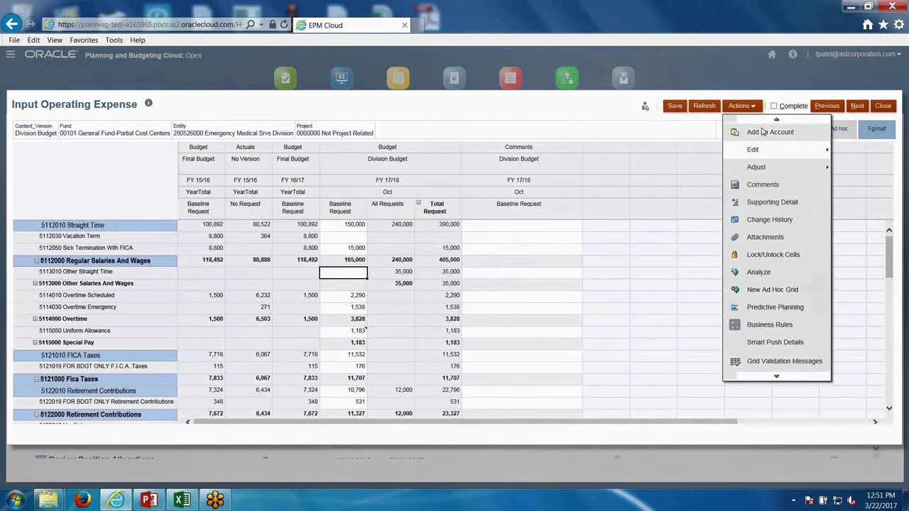
Open the Input Operating Expense form in Smart View in Excel and autofit all columns of the sheet.
mouse_move(776, 379)
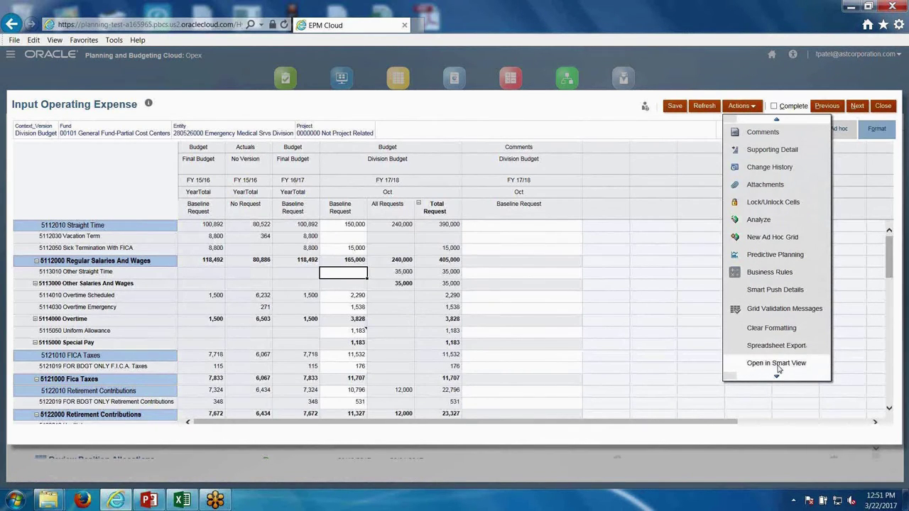
left_click(776, 364)
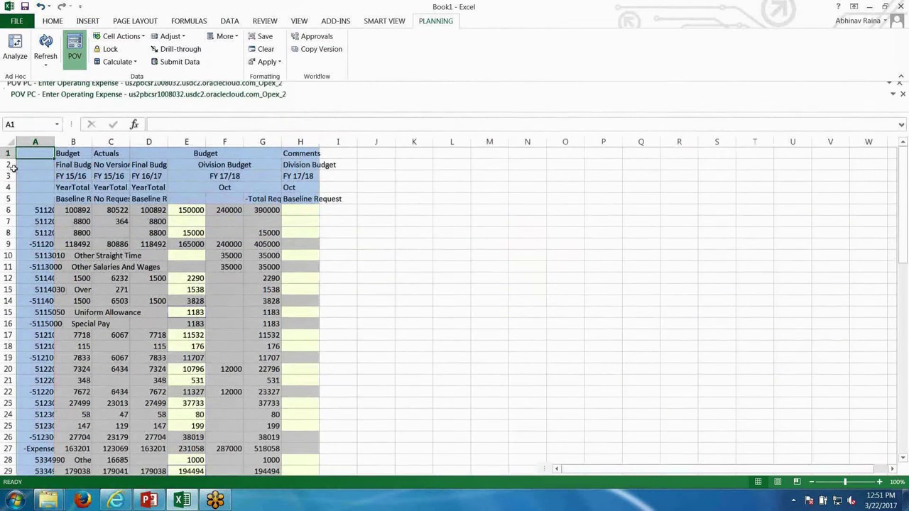
left_click(10, 147)
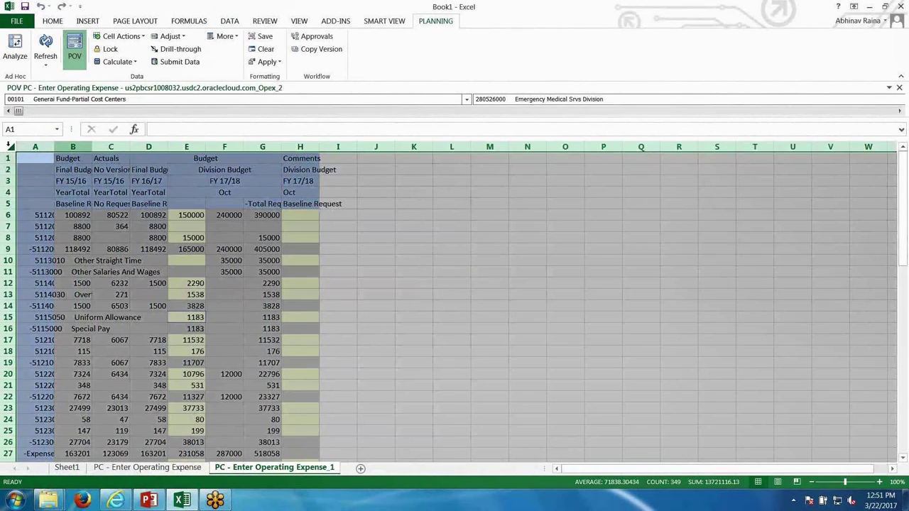
double_click(54, 147)
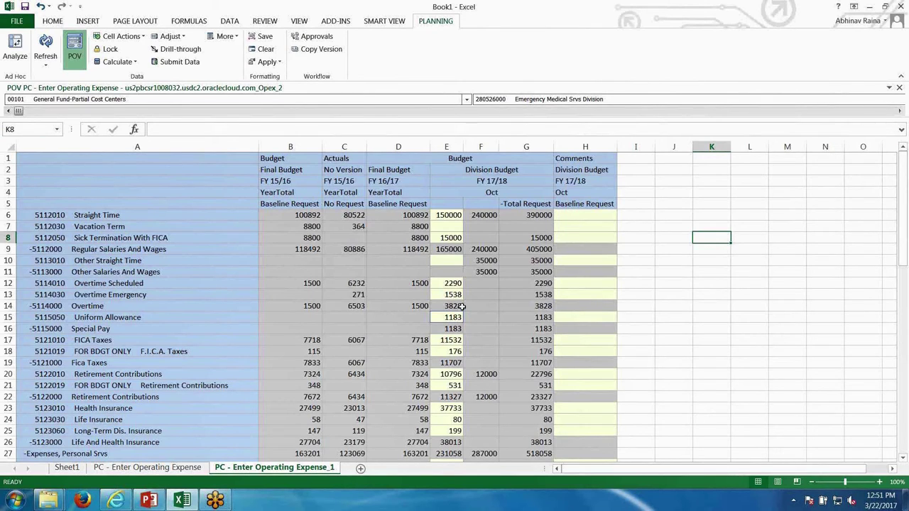
Review the Smart View options for the Life Insurance baseline amount, and return to the browser to close the Input Operating Expense form.
scroll(462, 306, "down", 2)
scroll(462, 306, "down", 1)
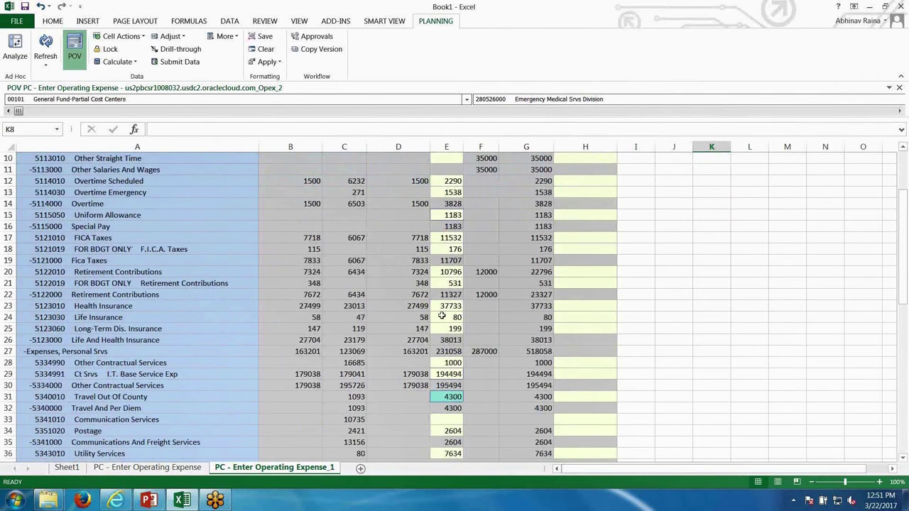
left_click(446, 319)
right_click(447, 319)
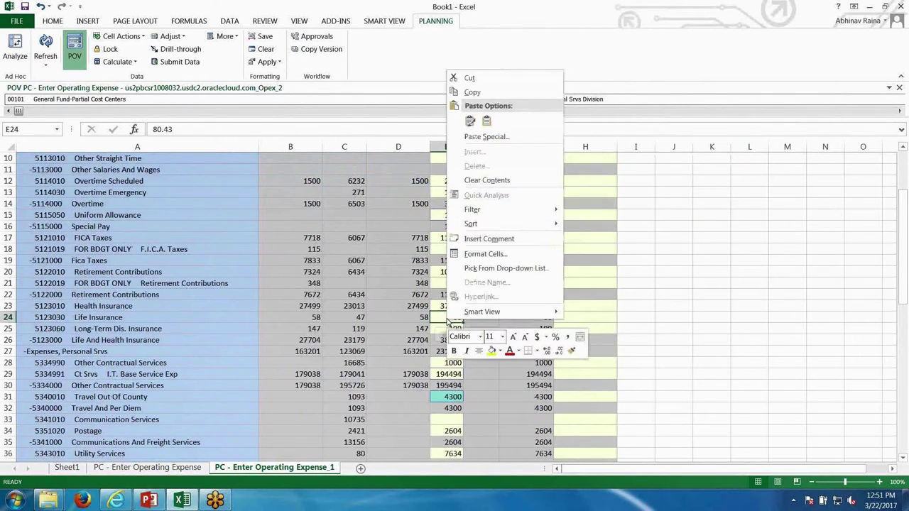
mouse_move(497, 312)
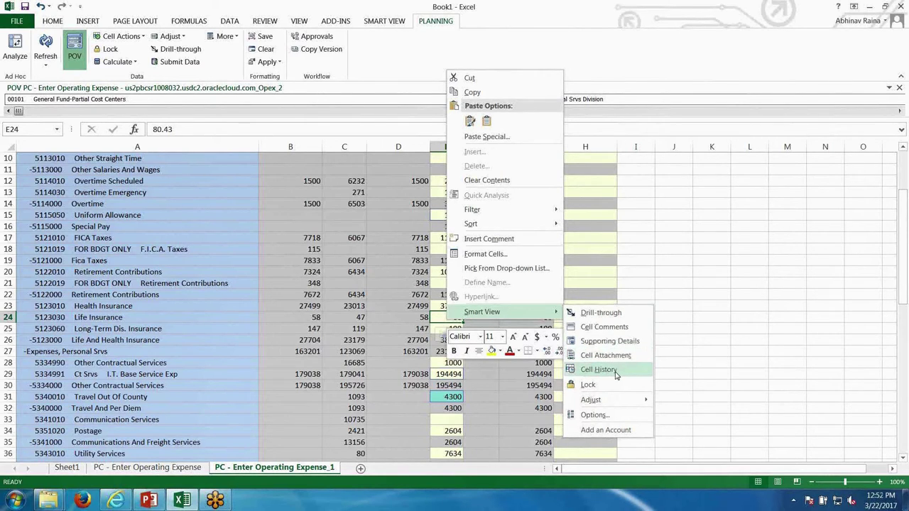
mouse_move(615, 402)
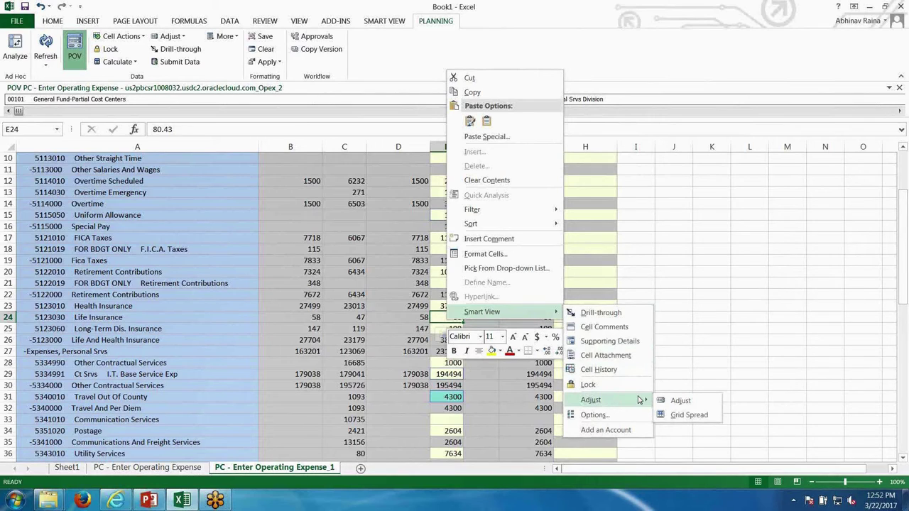
left_click(333, 293)
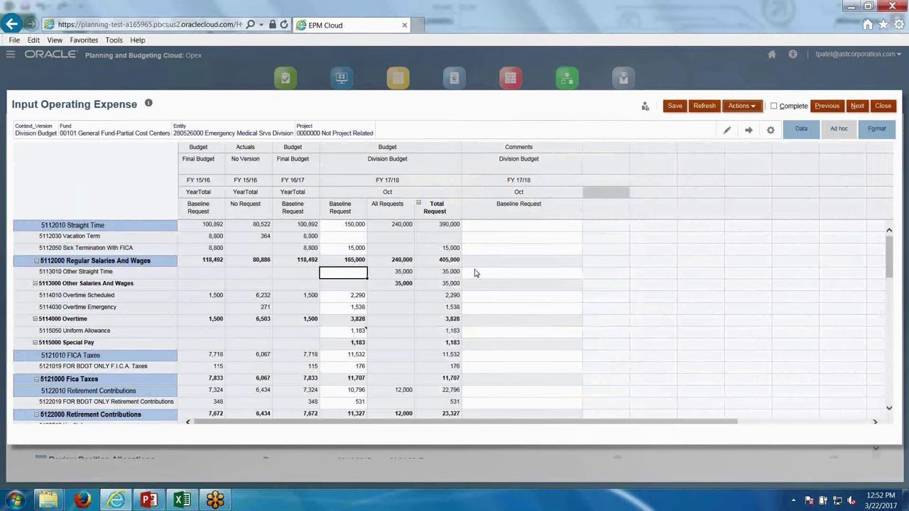
left_click(882, 106)
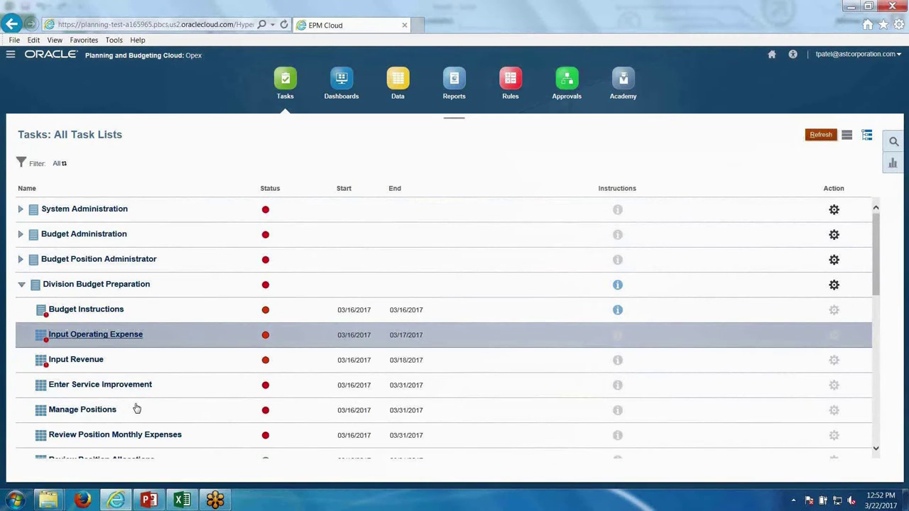
Examine the Total Expenses breakdown of Request1 from the Enter Service Improvement task and close the form.
left_click_drag(879, 281, 878, 316)
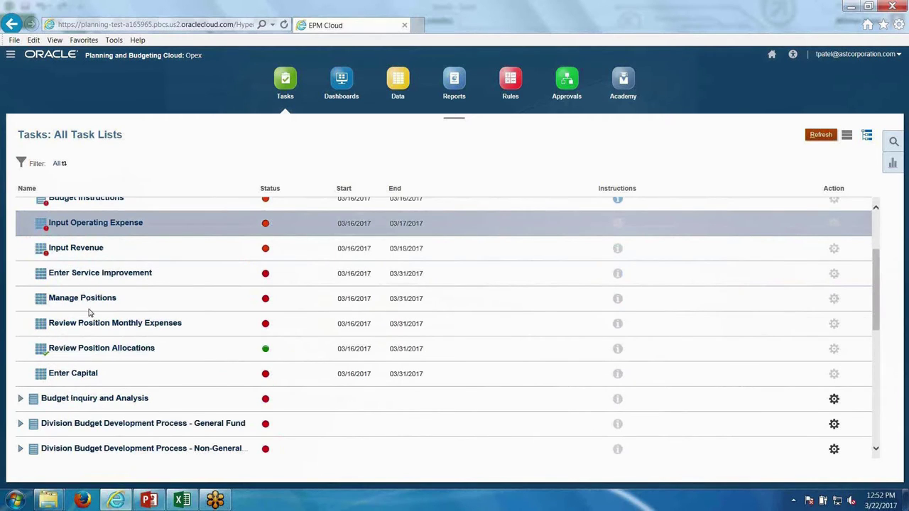
left_click(98, 274)
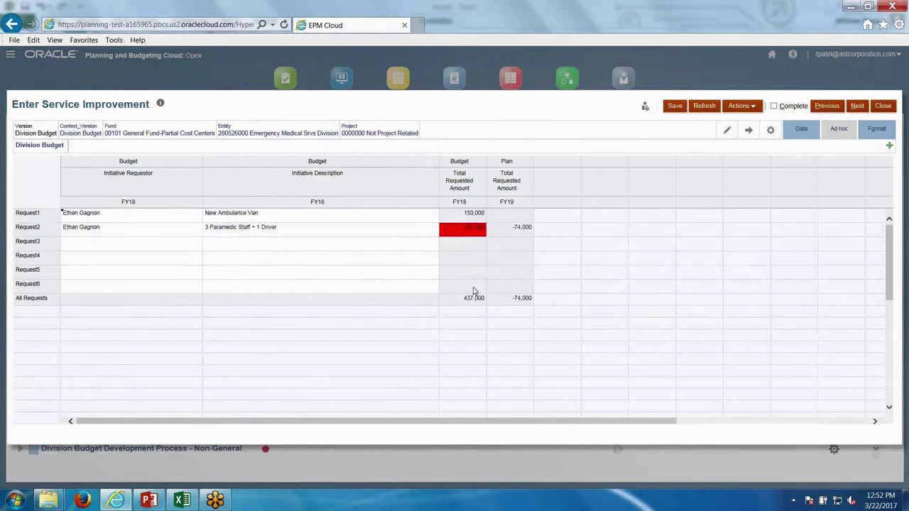
left_click(39, 216)
right_click(42, 221)
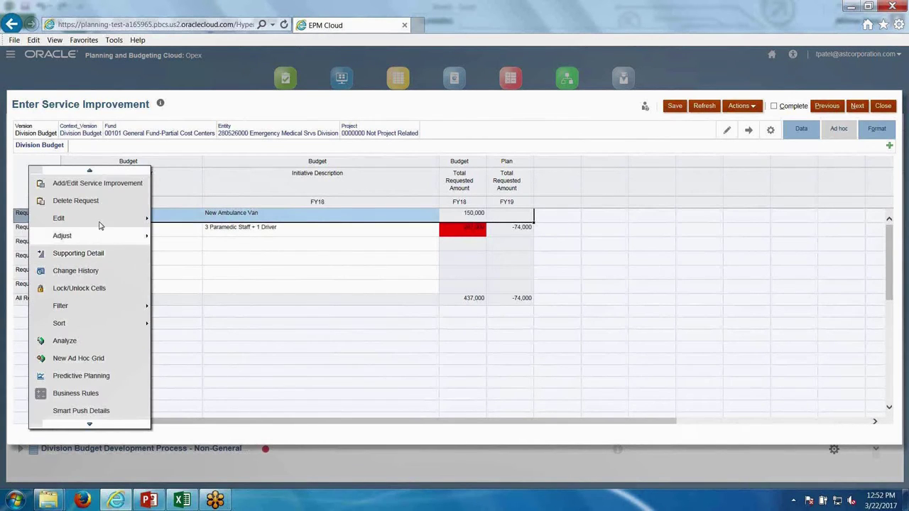
left_click(120, 186)
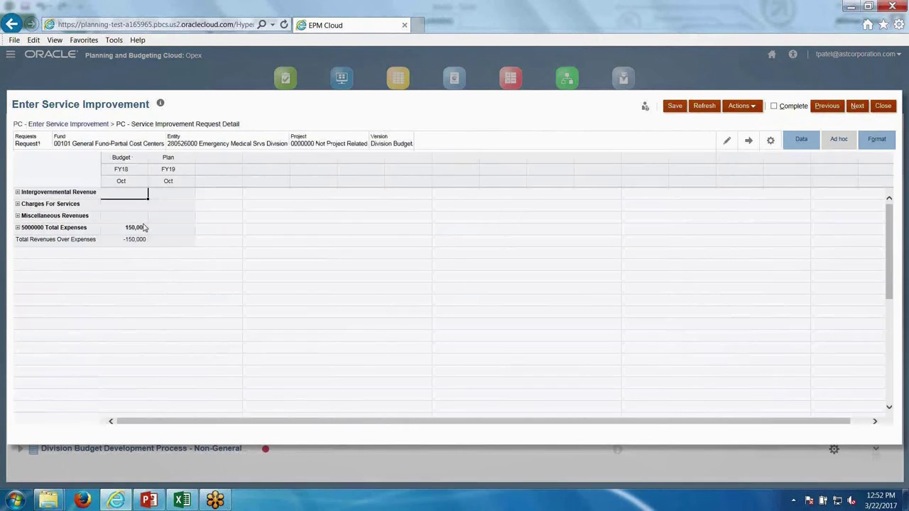
left_click(18, 227)
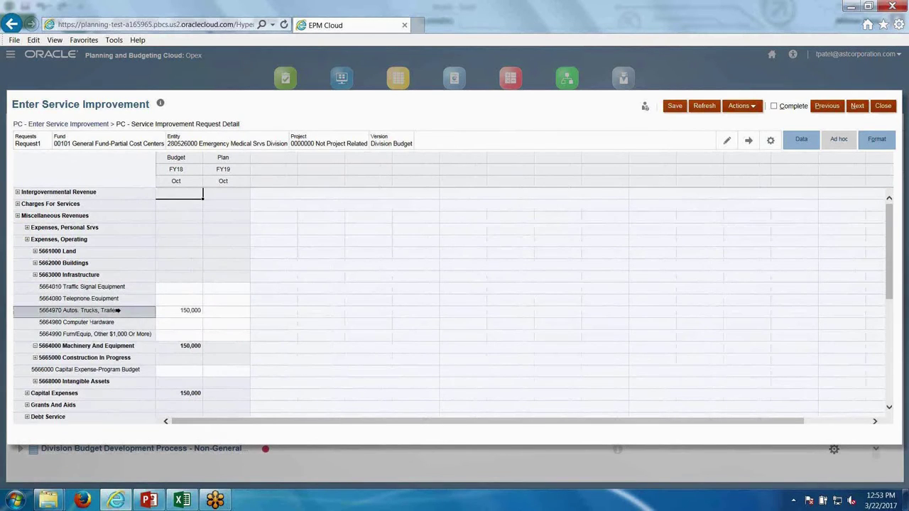
left_click(882, 105)
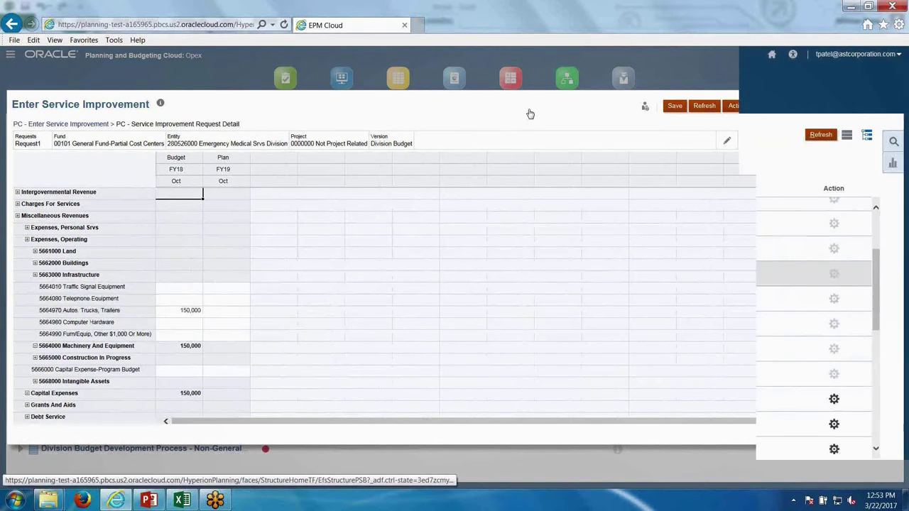
View the Input Operating Expense form again, close it, and expand the Budget Position Administrator task list.
left_click(101, 225)
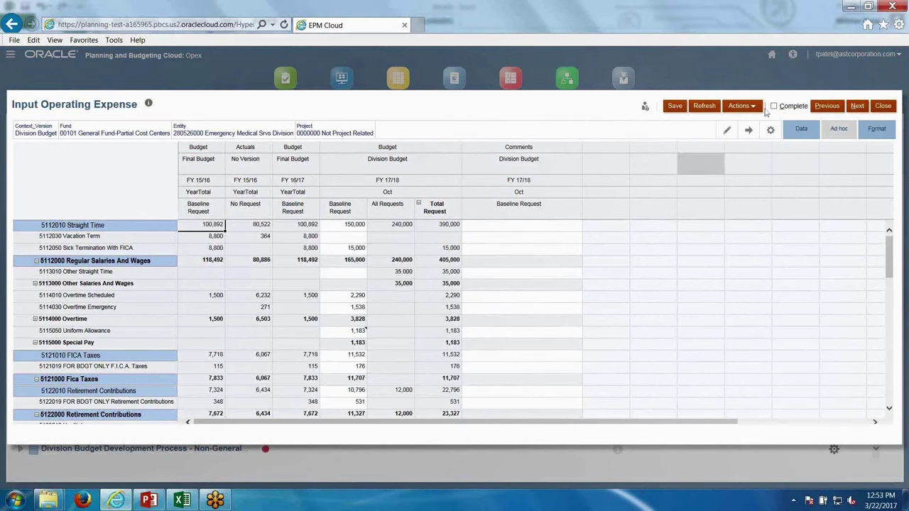
left_click(883, 105)
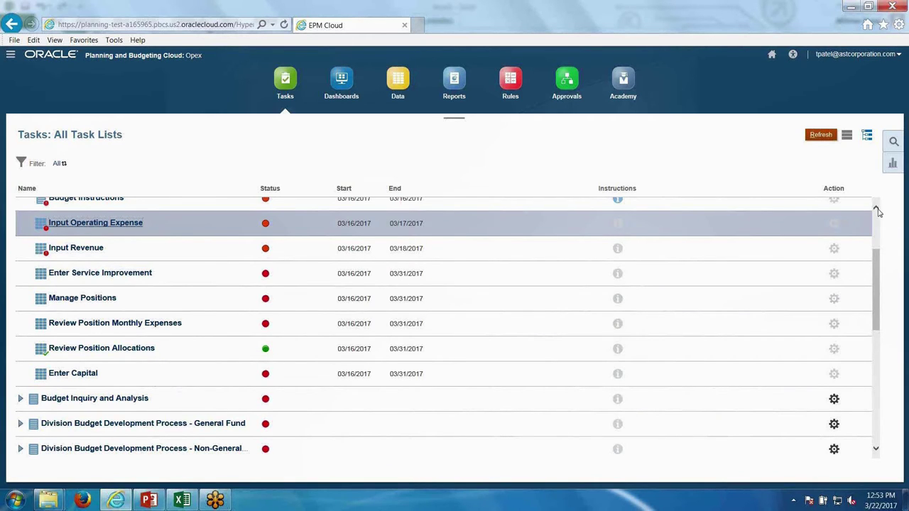
scroll(877, 219, "up", 3)
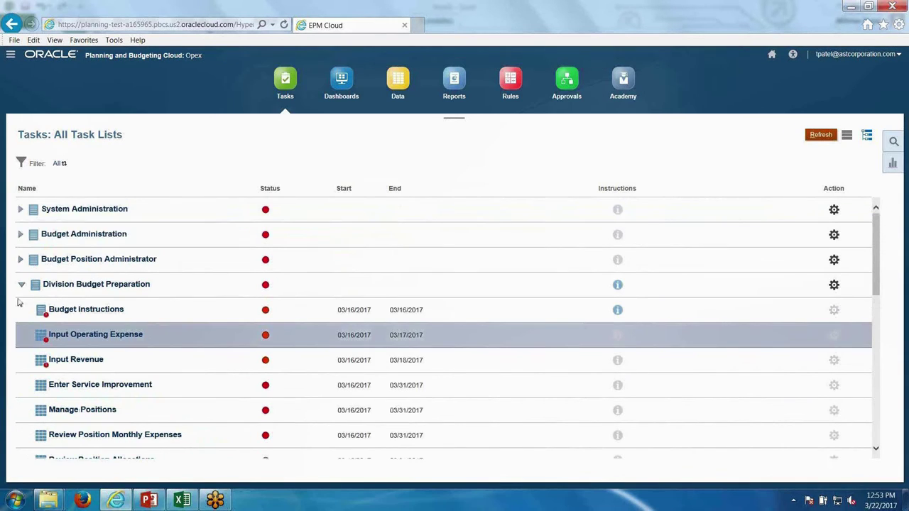
left_click(20, 259)
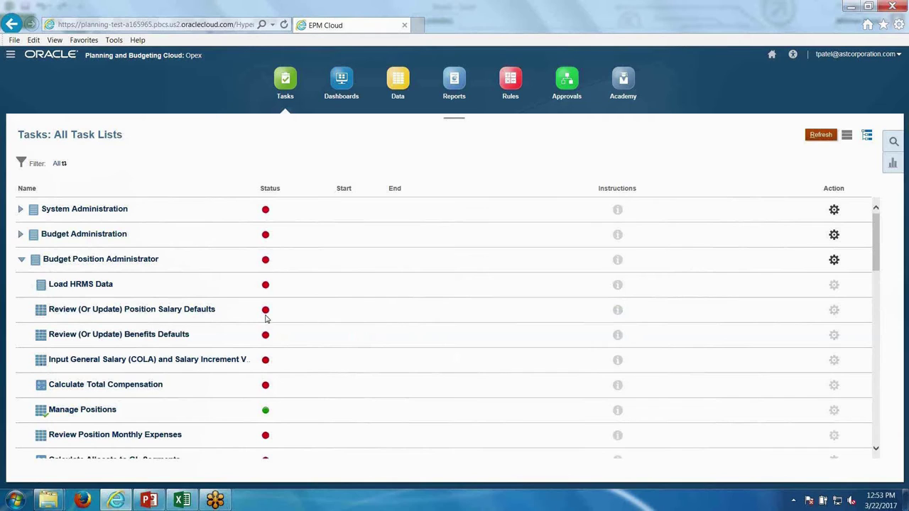
Open the Review (Or Update) Position Salary Defaults form and load its data for PlanElement 03.
mouse_move(267, 319)
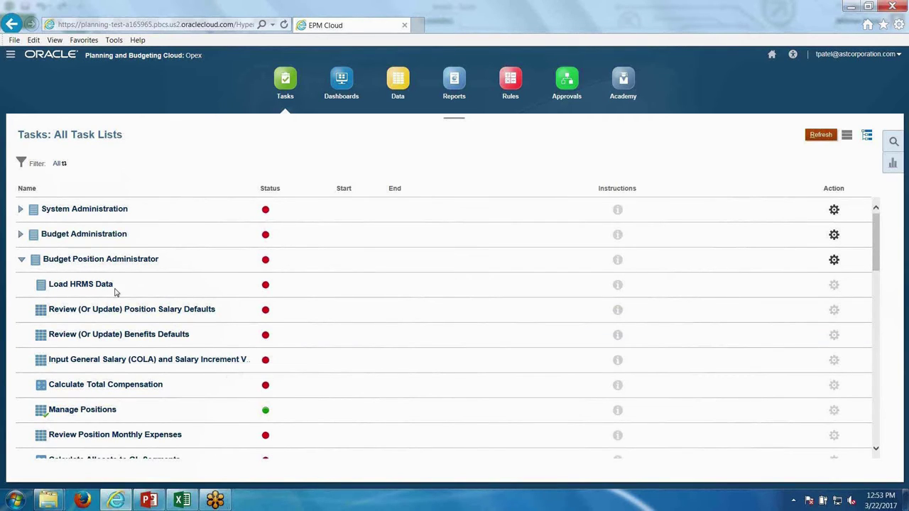
left_click(162, 311)
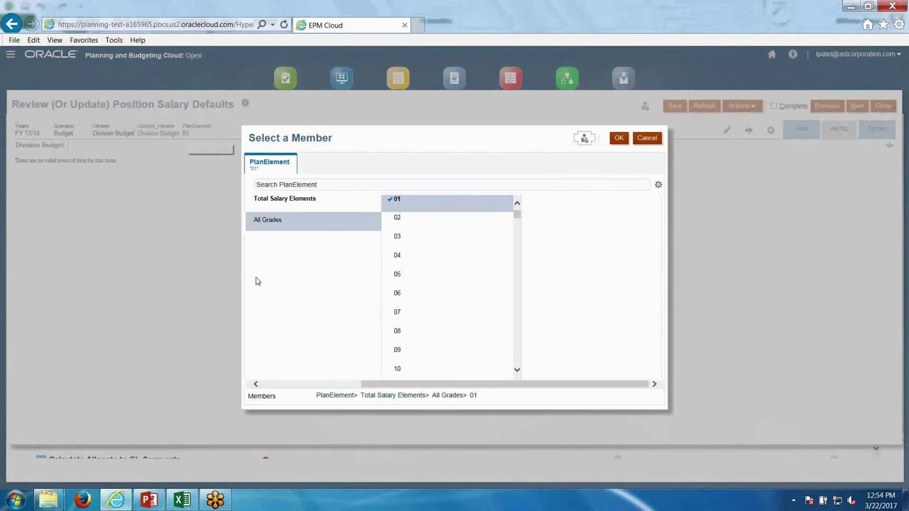
left_click(392, 239)
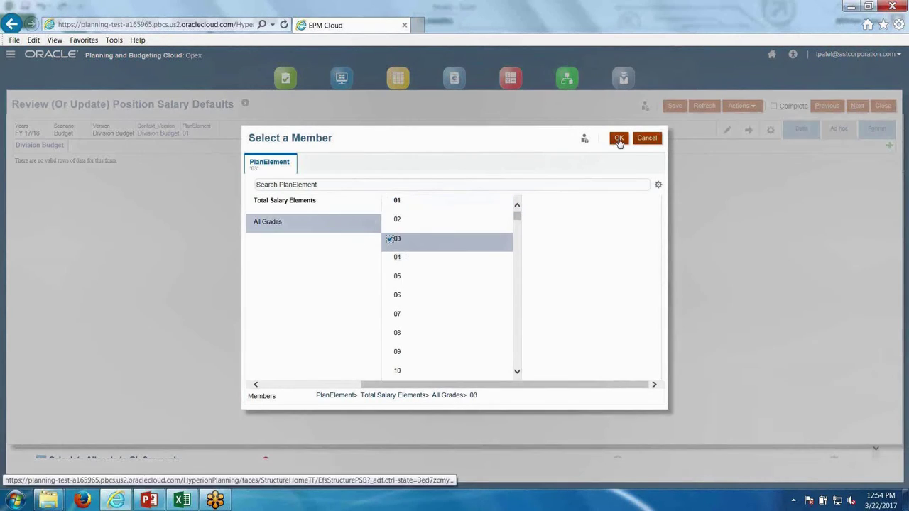
left_click(617, 139)
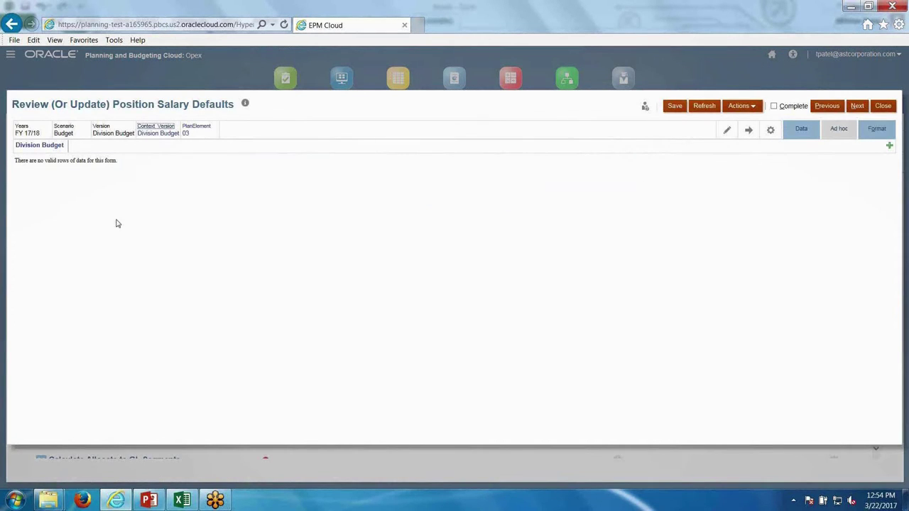
left_click(750, 132)
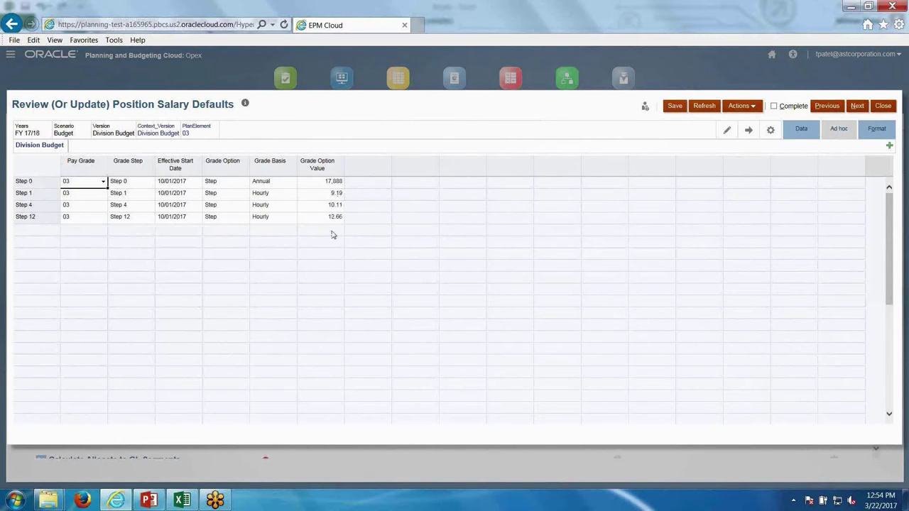
Review the actions available for the Step 1 row of the salary defaults, including Synchronize Salary, without running any.
left_click(247, 198)
right_click(56, 199)
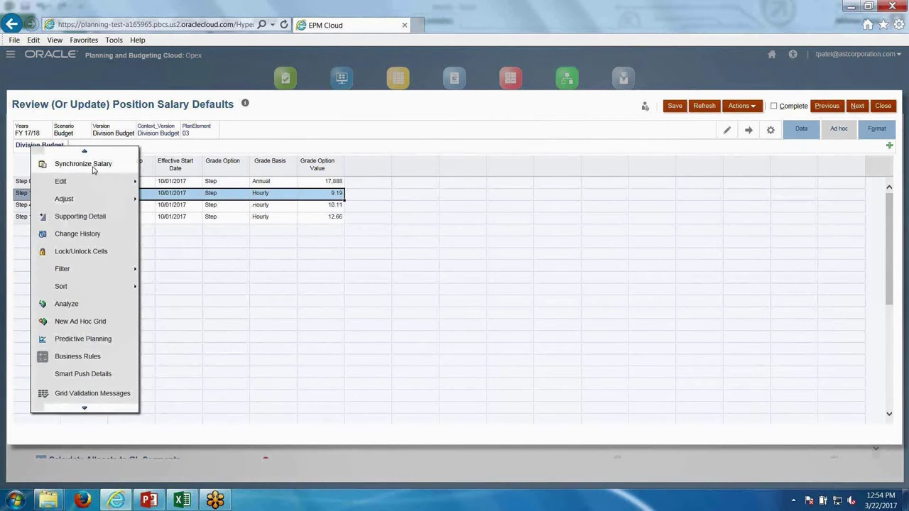
left_click(211, 198)
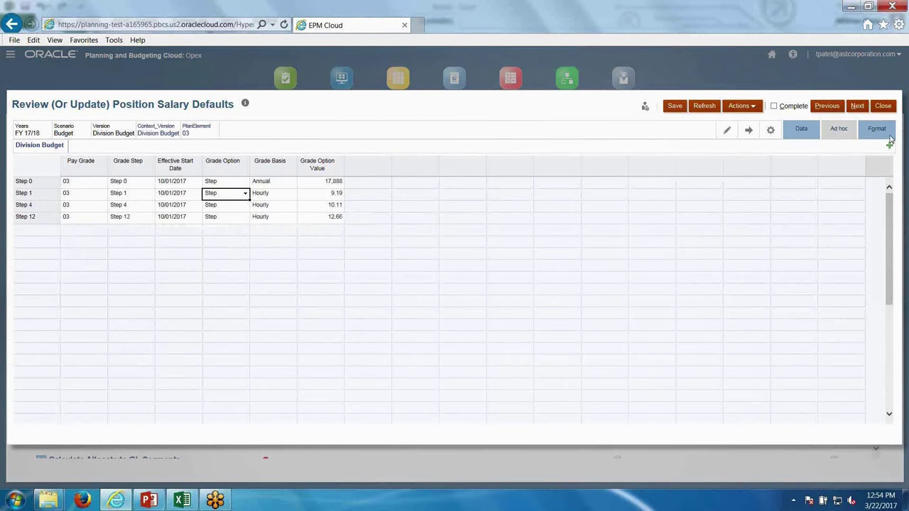
In the Canadian Pension Plan (CPP) section of the Benefits Defaults task, set the Drop row's FY 18/19 Benefit Option Value to 14.
left_click(856, 106)
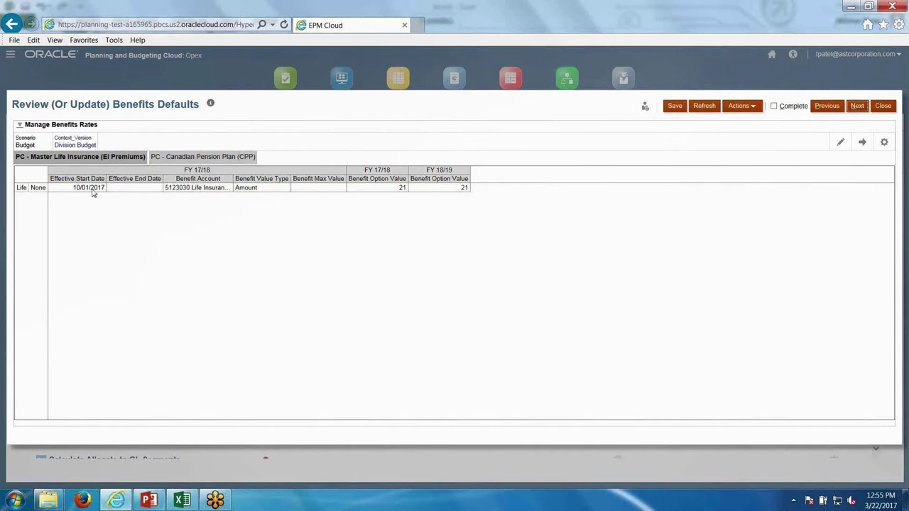
left_click(187, 155)
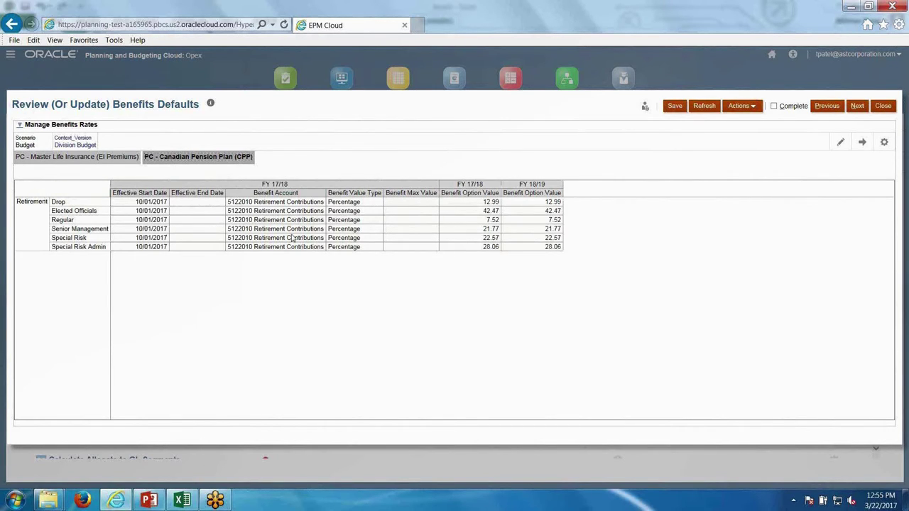
left_click(530, 204)
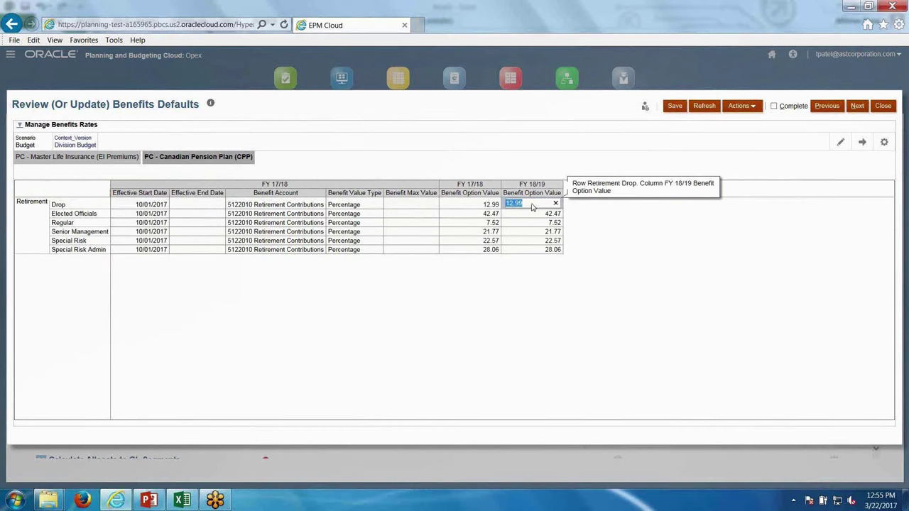
type("3")
key("BackSpace")
key("Return")
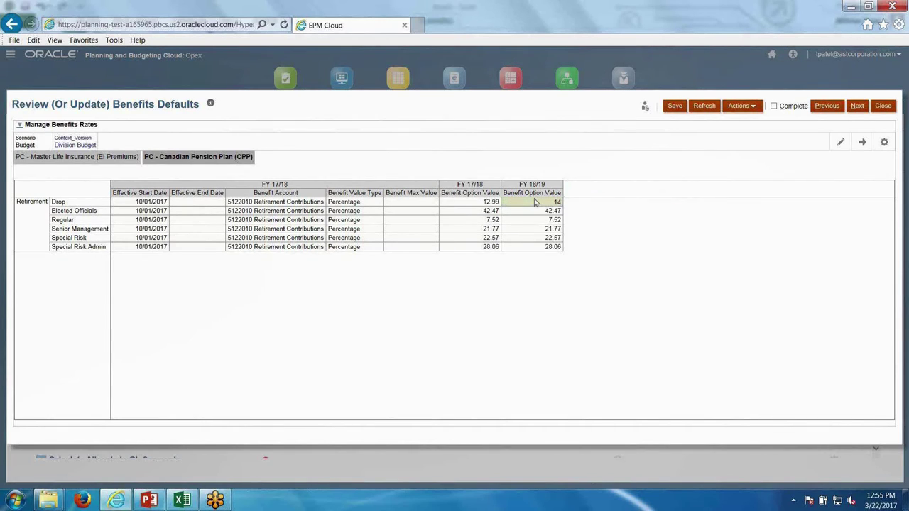
Review the Element Synchronize Actions for the Drop retirement row, and close the benefits form discarding the unsaved data.
left_click(92, 204)
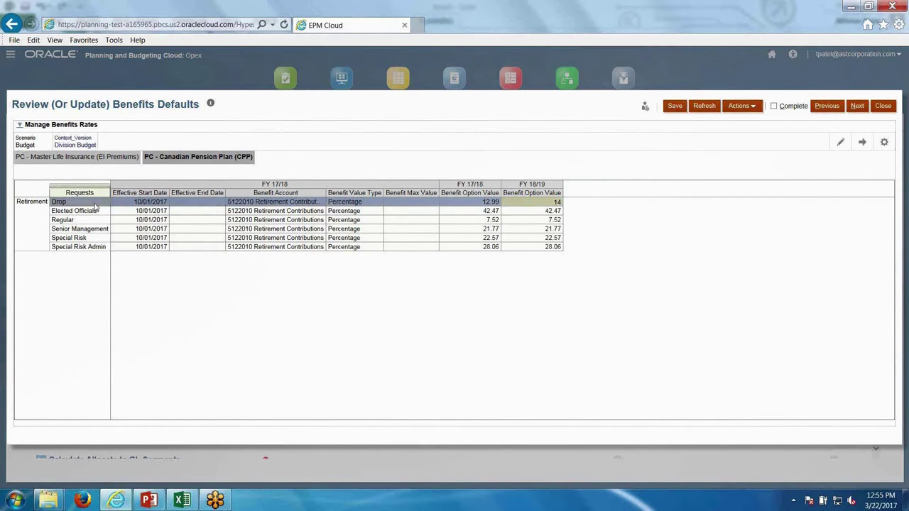
right_click(95, 206)
mouse_move(154, 224)
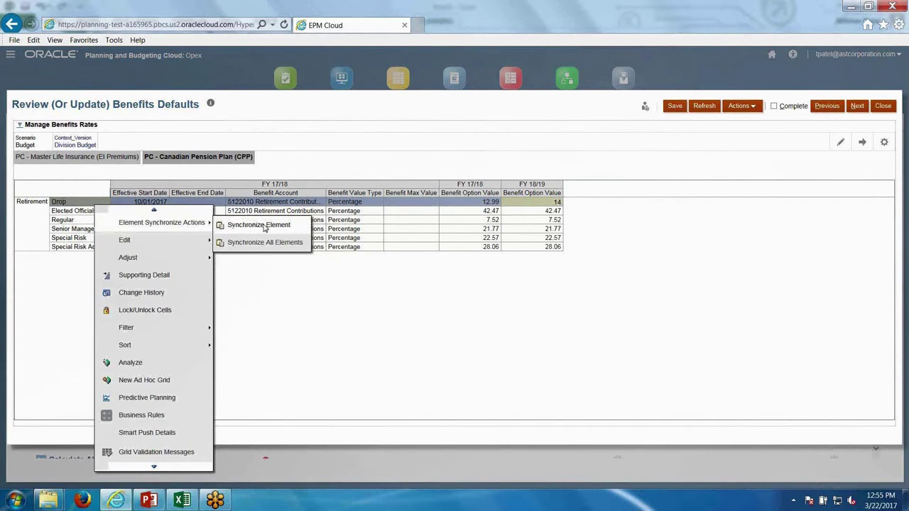
left_click(321, 214)
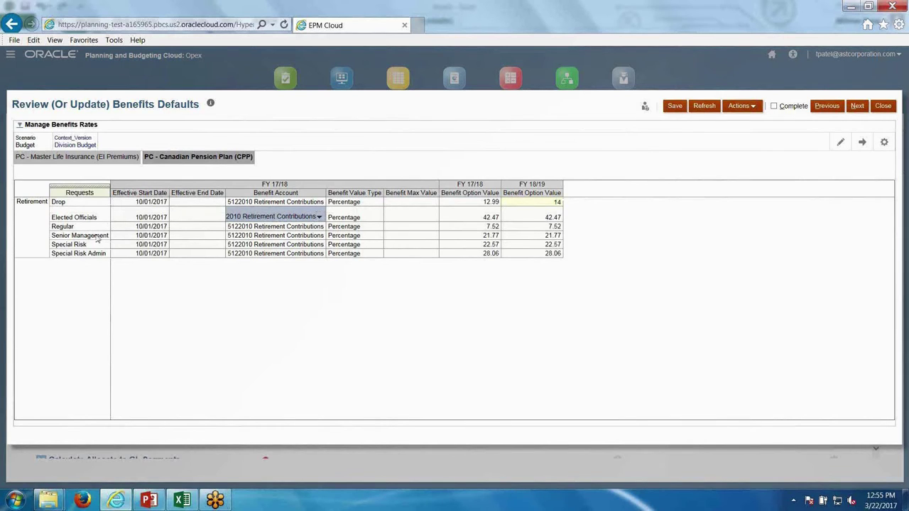
left_click(882, 107)
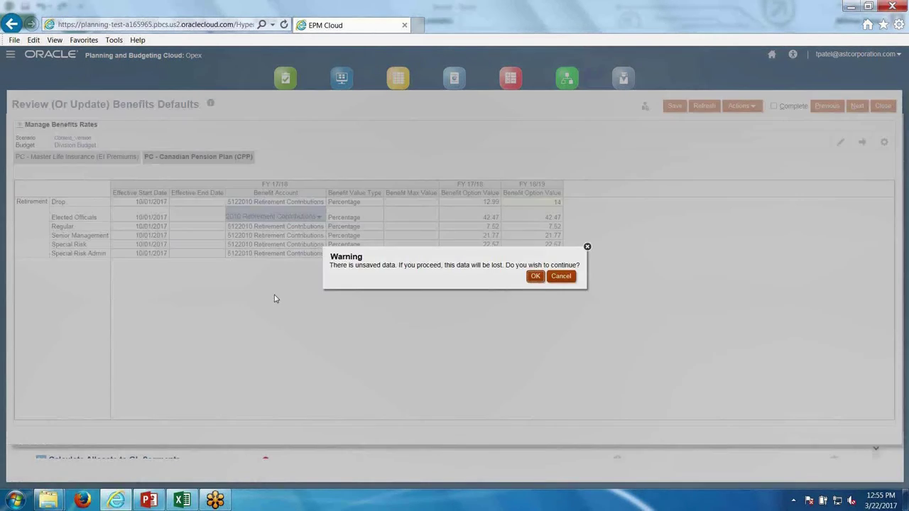
left_click(535, 276)
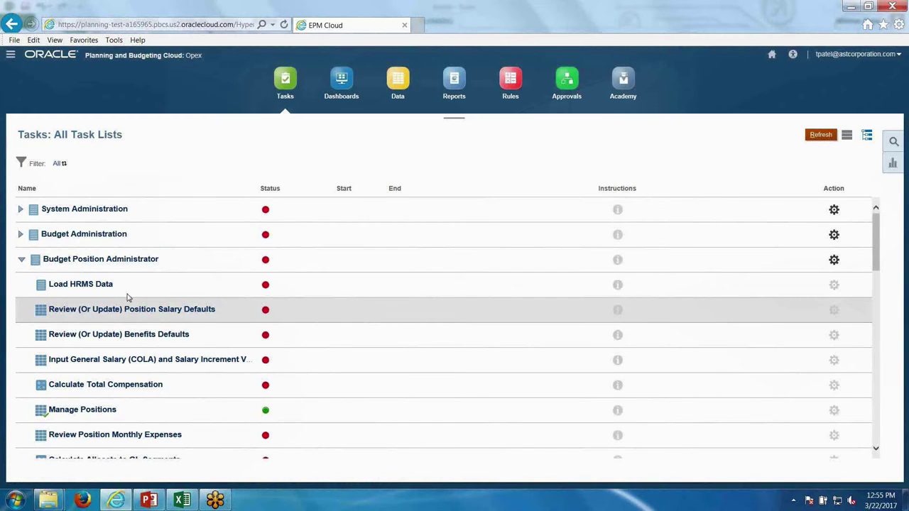
Examine the Input General Salary (COLA) and Salary Increment Values form and the Battalion Chiefs row's options, and close the form.
left_click(158, 363)
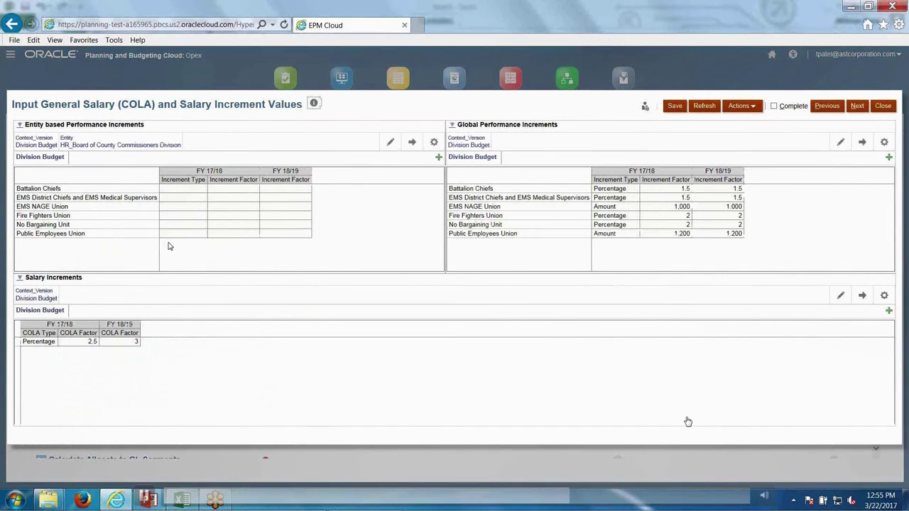
mouse_move(660, 501)
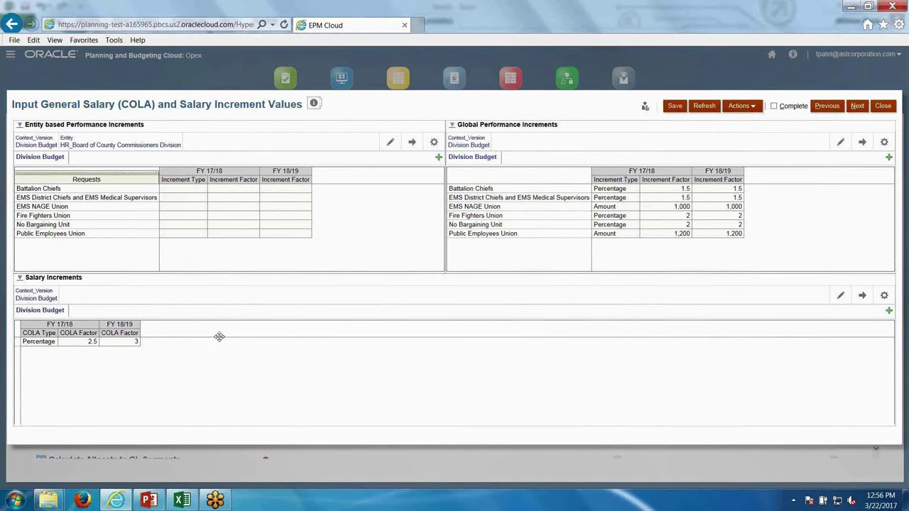
right_click(118, 191)
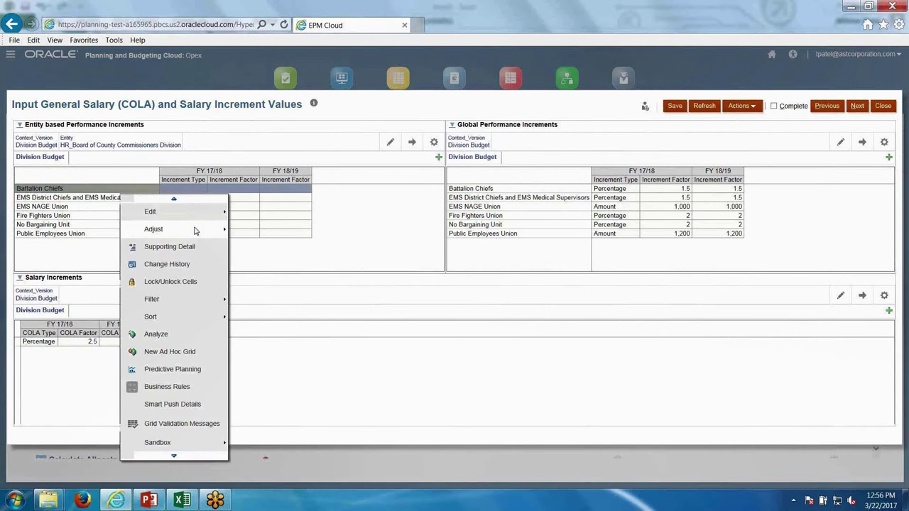
left_click(890, 106)
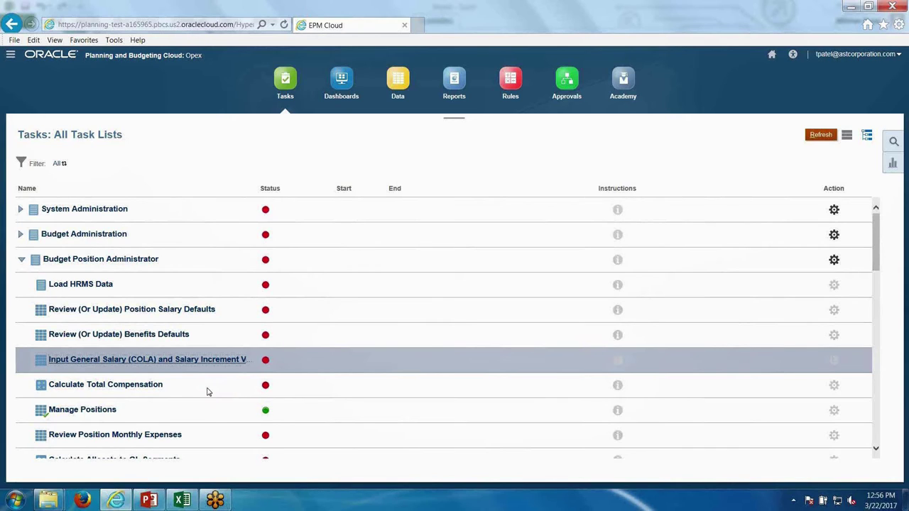
Open the Manage Positions form and review the Position Actions available for position PN00007.
left_click(108, 410)
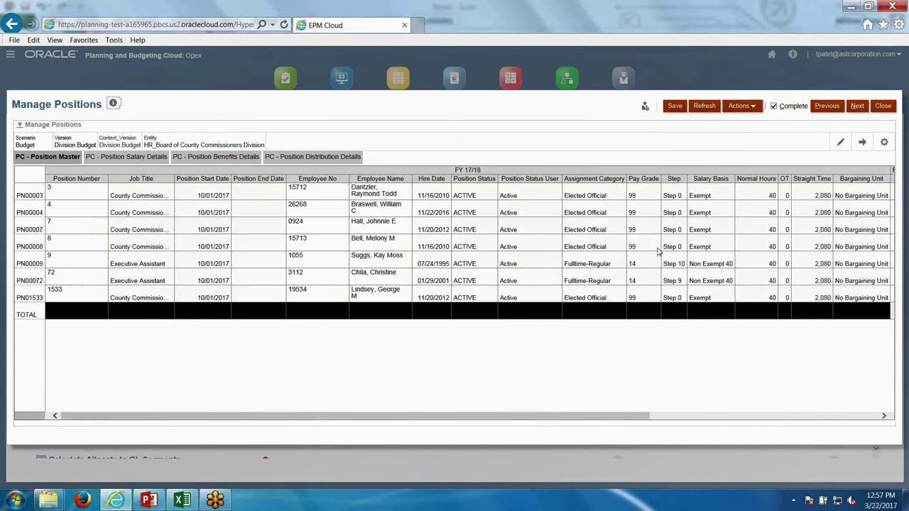
left_click(21, 228)
right_click(22, 228)
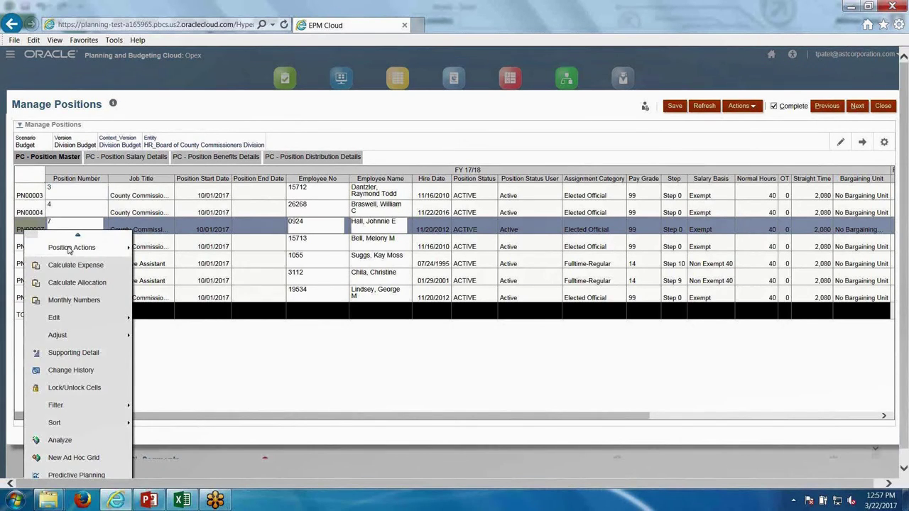
mouse_move(74, 250)
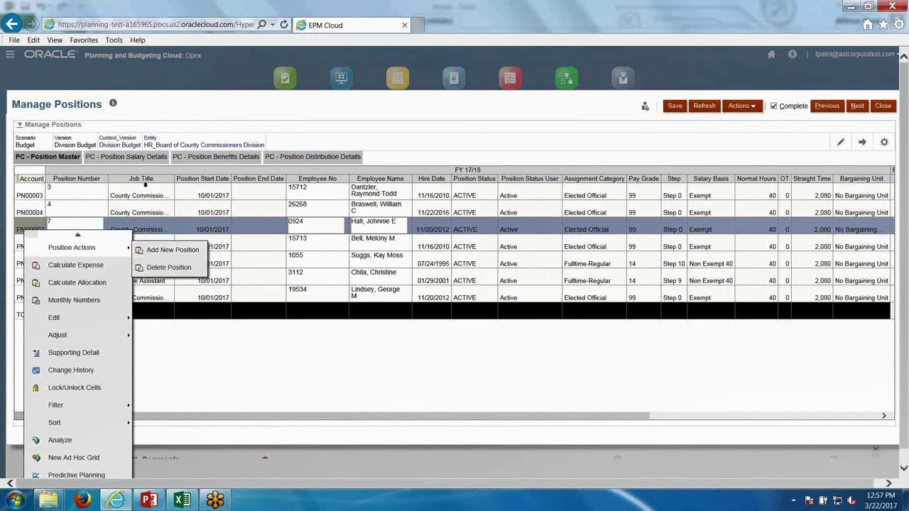
View the Position Salary Details and review the actions available for position PN00004.
left_click(131, 159)
left_click(132, 159)
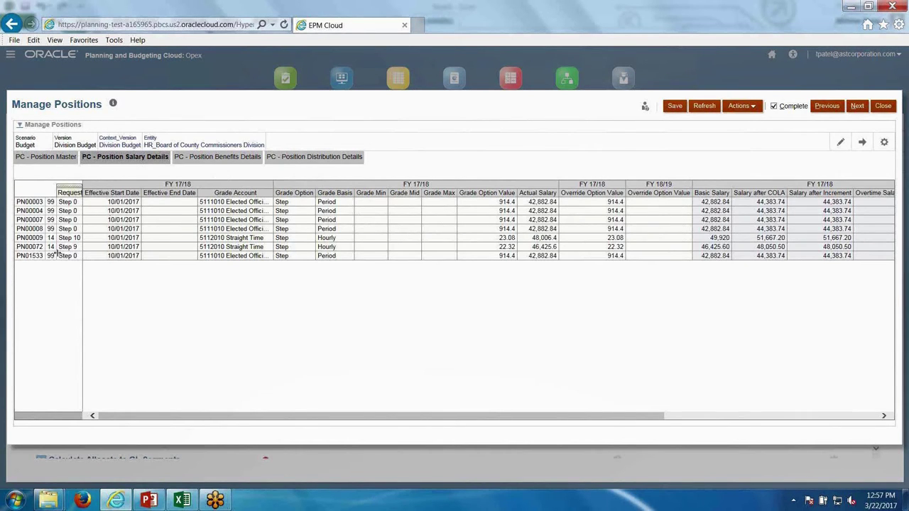
right_click(65, 211)
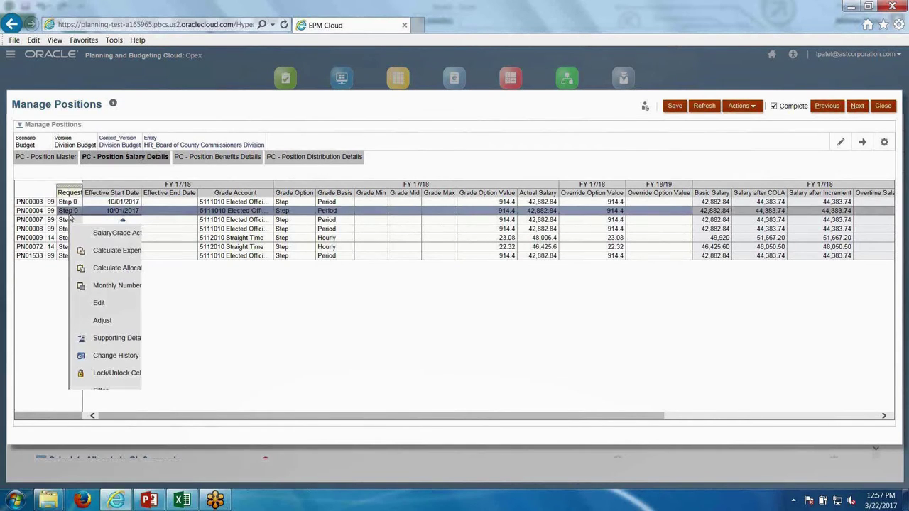
mouse_move(154, 236)
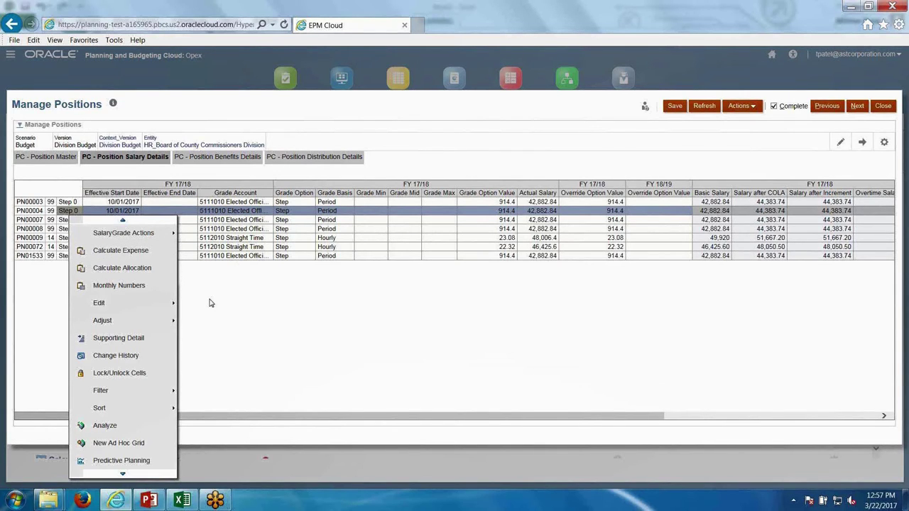
left_click(223, 280)
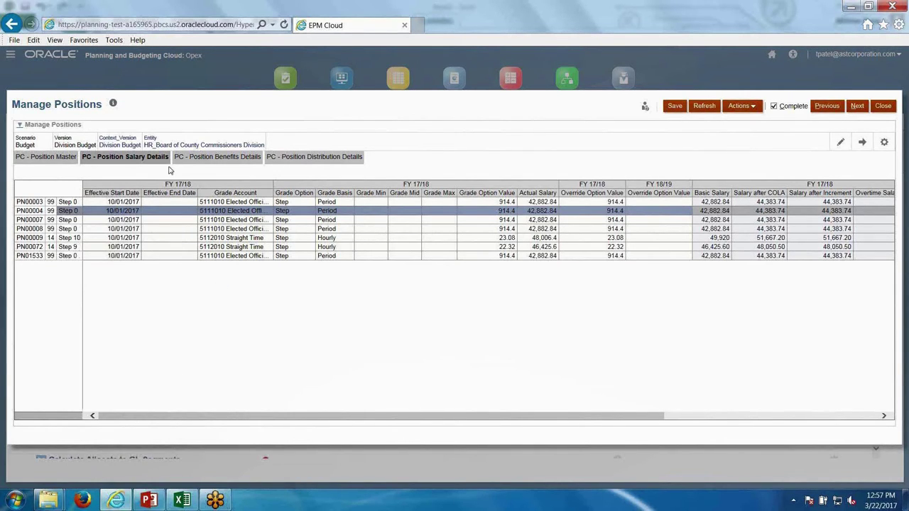
Review the position benefits and distribution details, and close the Manage Positions form.
left_click(196, 157)
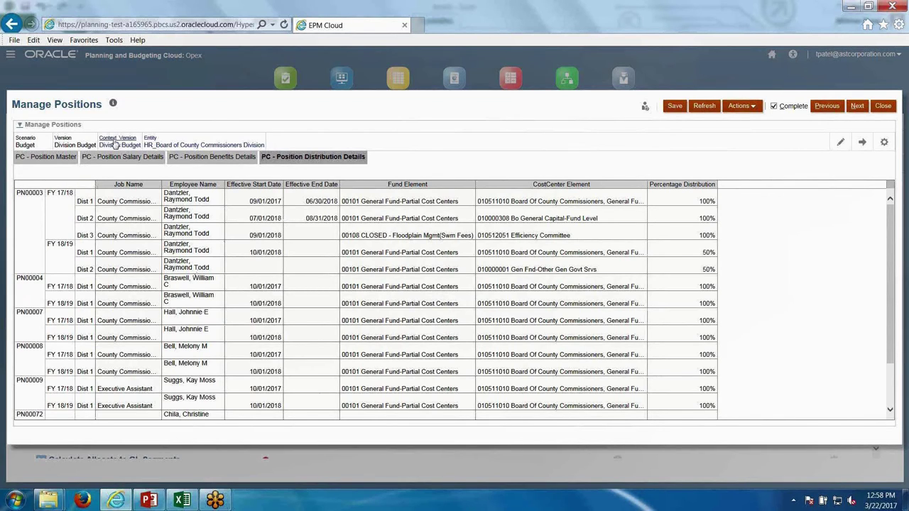
left_click(883, 106)
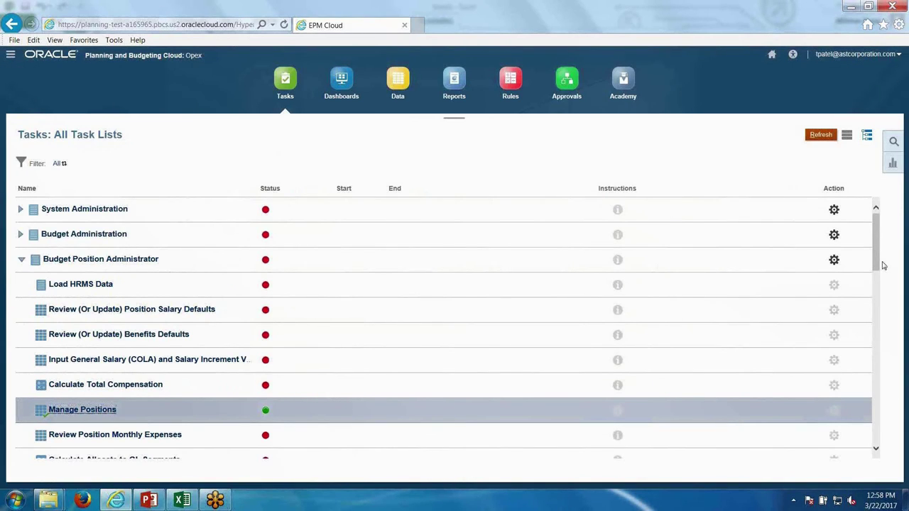
Look over the remaining position administration tasks, and open the reporting repository in a maximized window at the Budget Office Reports folder.
left_click_drag(878, 262, 874, 320)
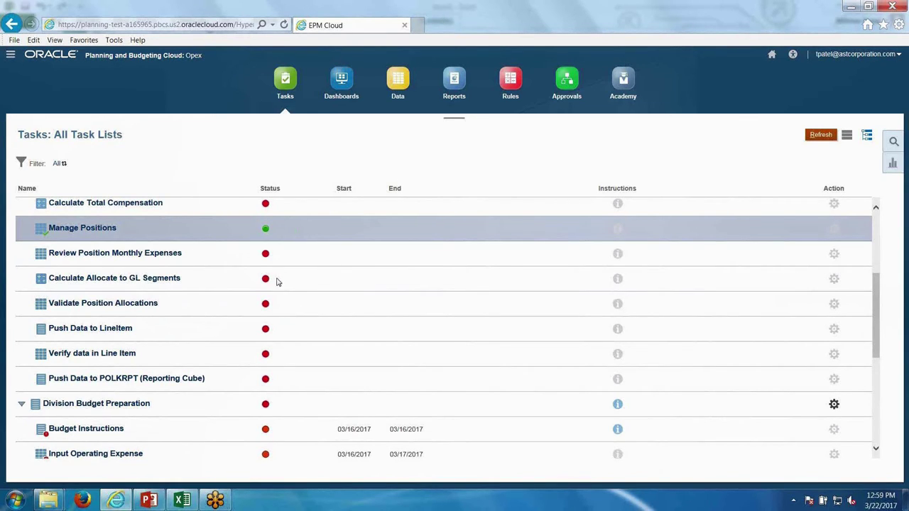
left_click(11, 57)
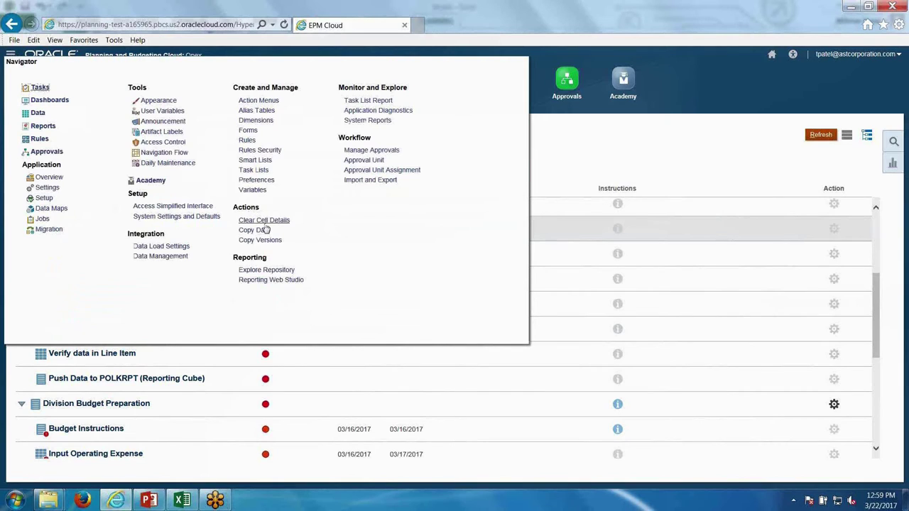
left_click(270, 274)
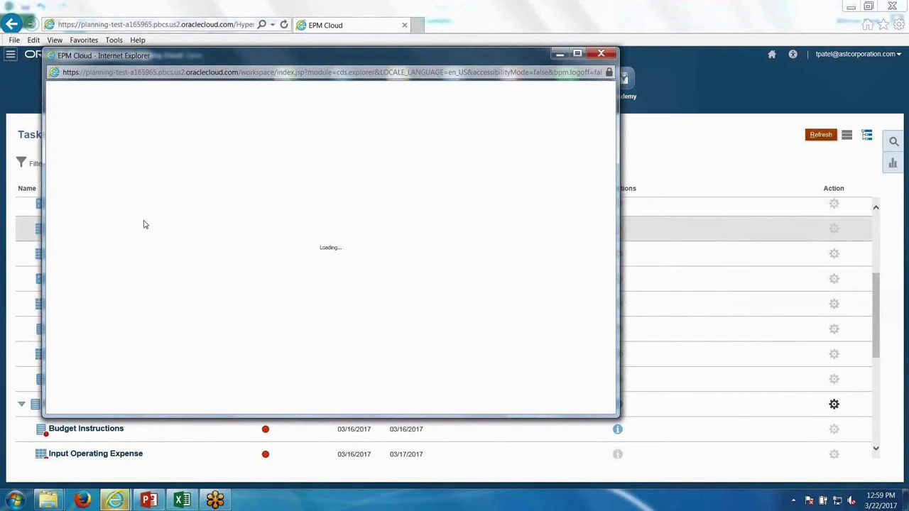
left_click(577, 55)
left_click(58, 123)
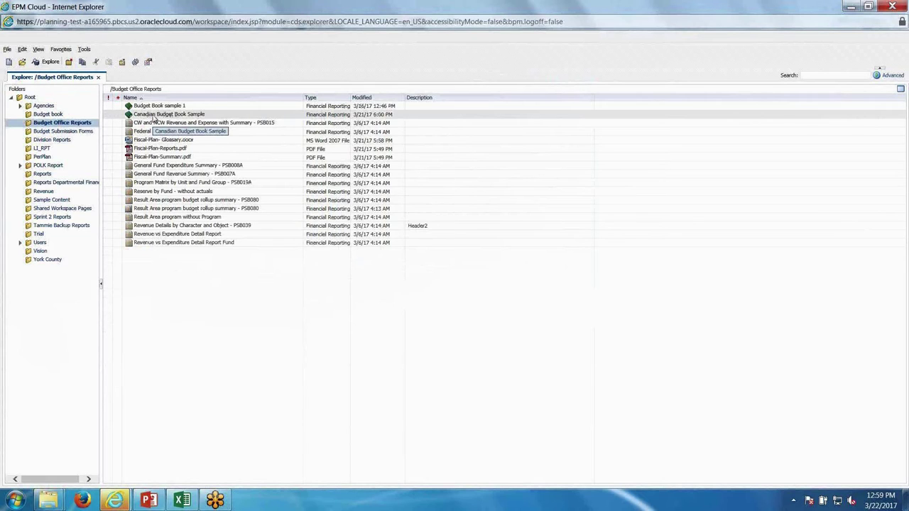
Open the Canadian Budget Book Sample from the Budget Office Reports folder in the view that lists its documents for editing.
left_click(178, 118)
right_click(181, 118)
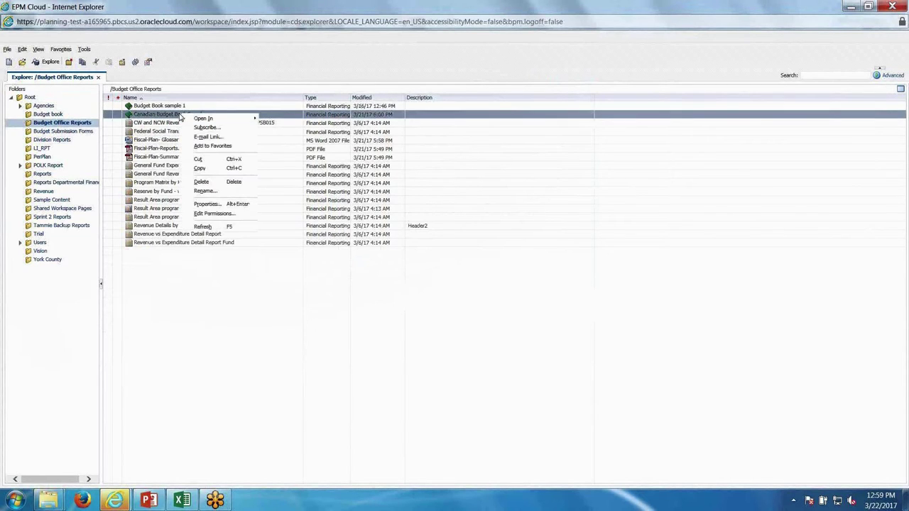
mouse_move(206, 118)
left_click(276, 120)
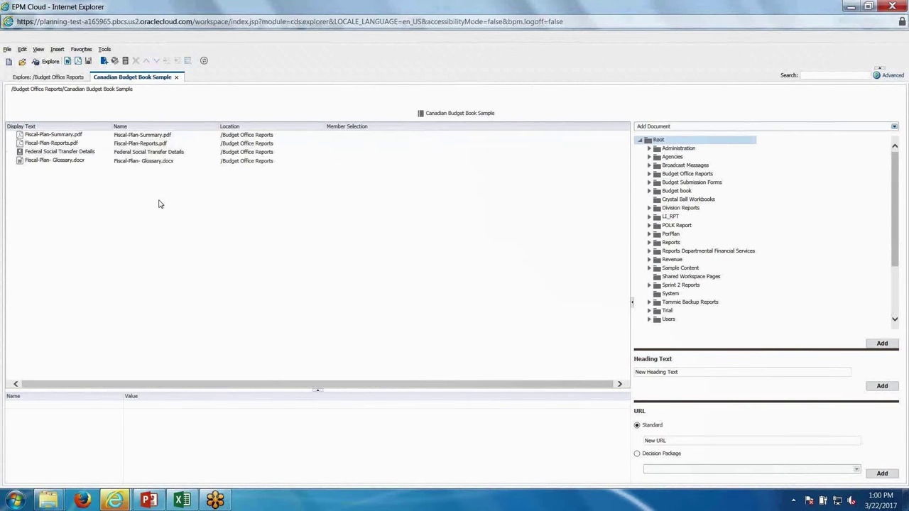
Open the Canadian Budget Book Sample from the Budget Office Reports folder as a complete PDF book, using Final Budget as the version.
left_click(75, 77)
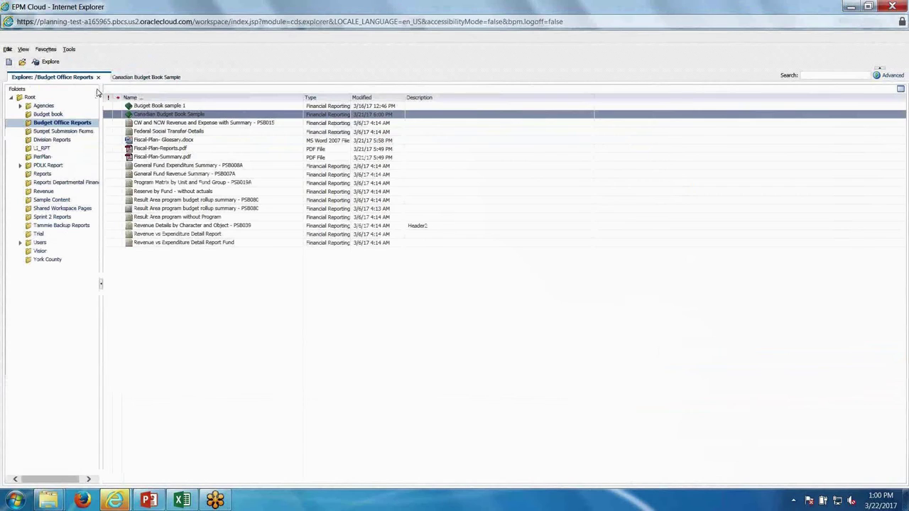
right_click(201, 115)
mouse_move(223, 122)
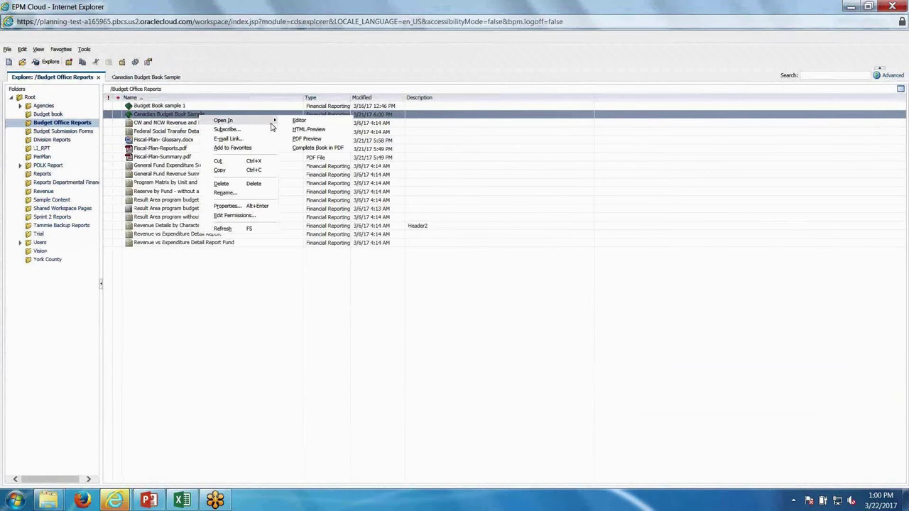
left_click(309, 148)
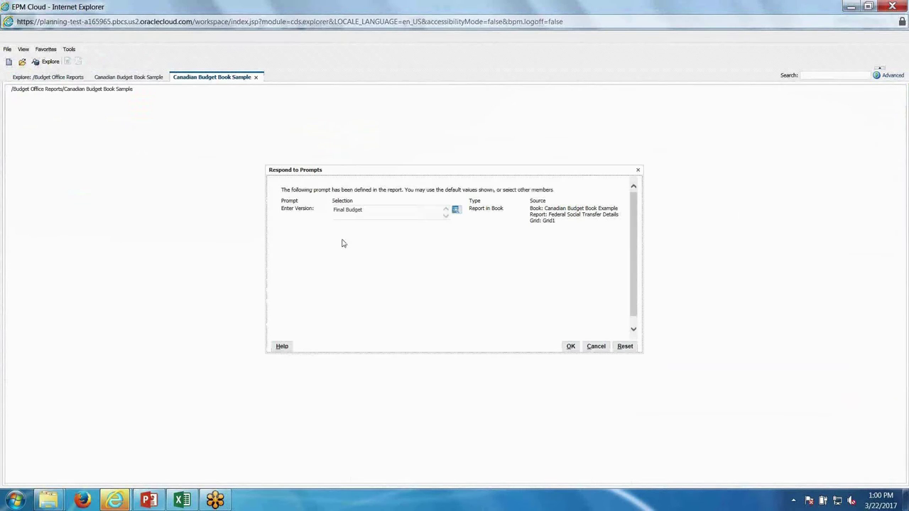
left_click(571, 348)
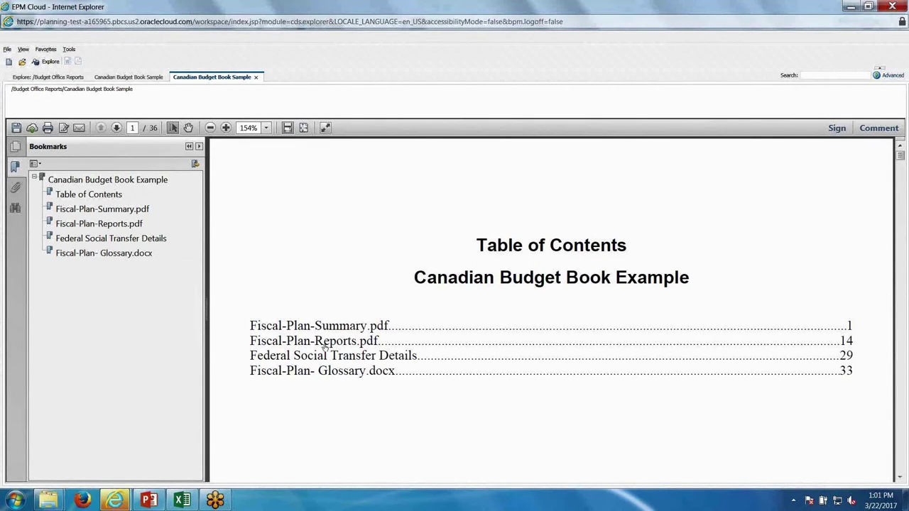
Set the budget book's zoom to 100% and look through its opening pages from the table of contents to the Fiscal Plan Overview.
left_click(902, 331)
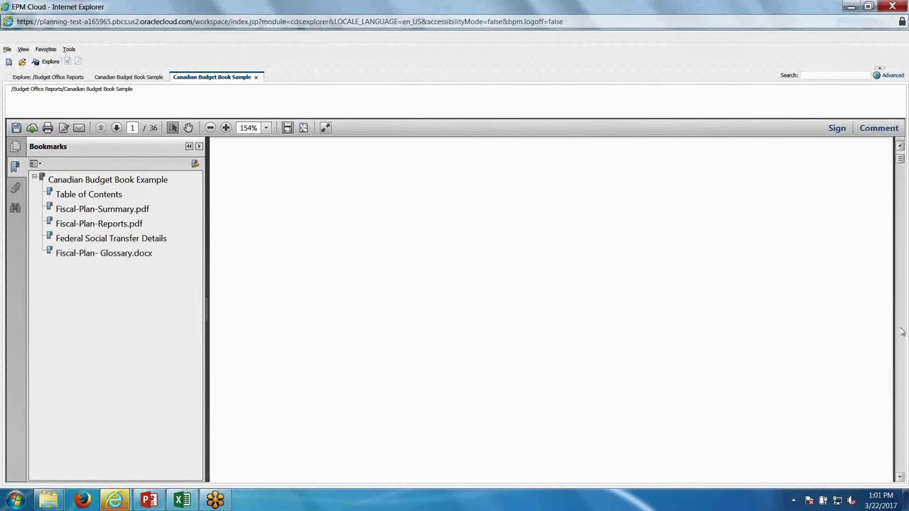
left_click(902, 331)
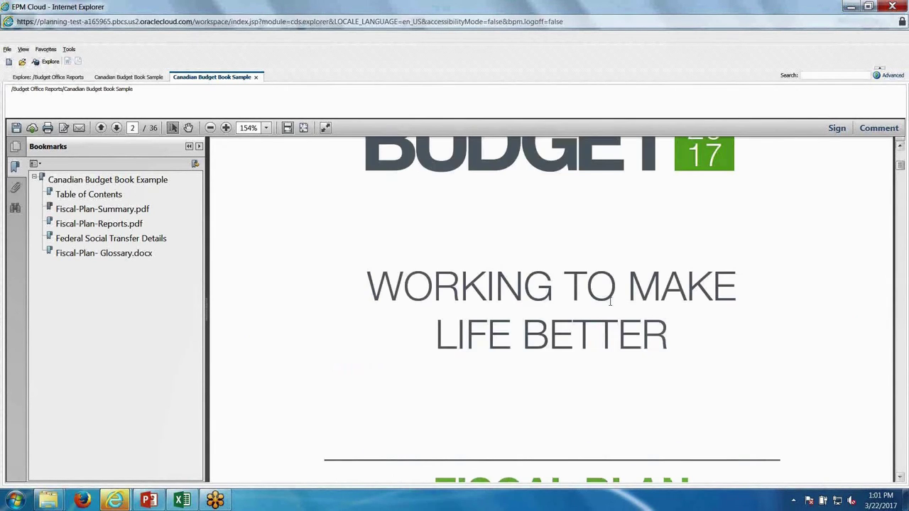
scroll(610, 297, "up", 1)
scroll(610, 297, "down", 1)
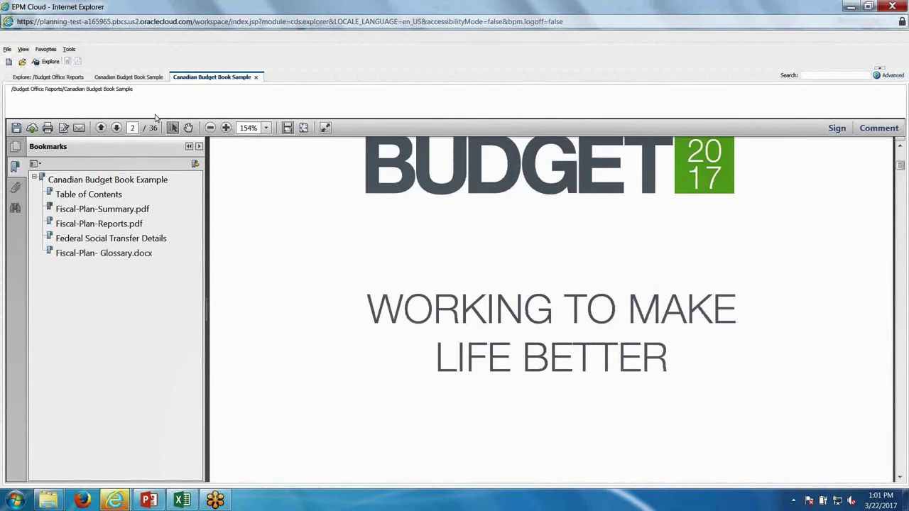
left_click(211, 129)
left_click(211, 129)
scroll(836, 426, "down", 5)
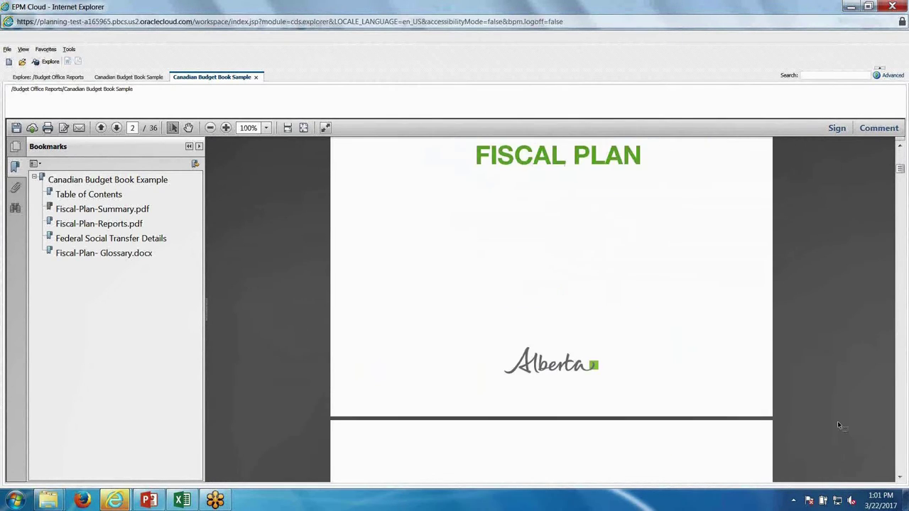
scroll(899, 430, "down", 10)
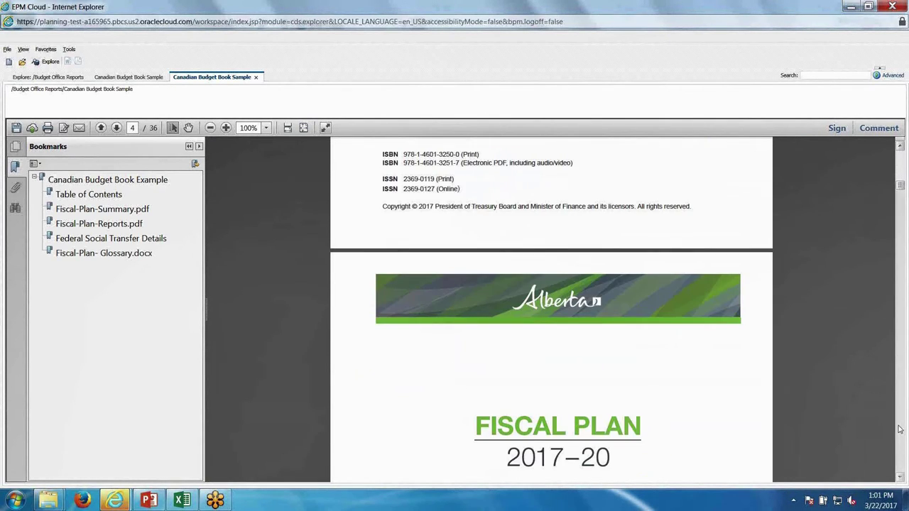
scroll(497, 341, "down", 1)
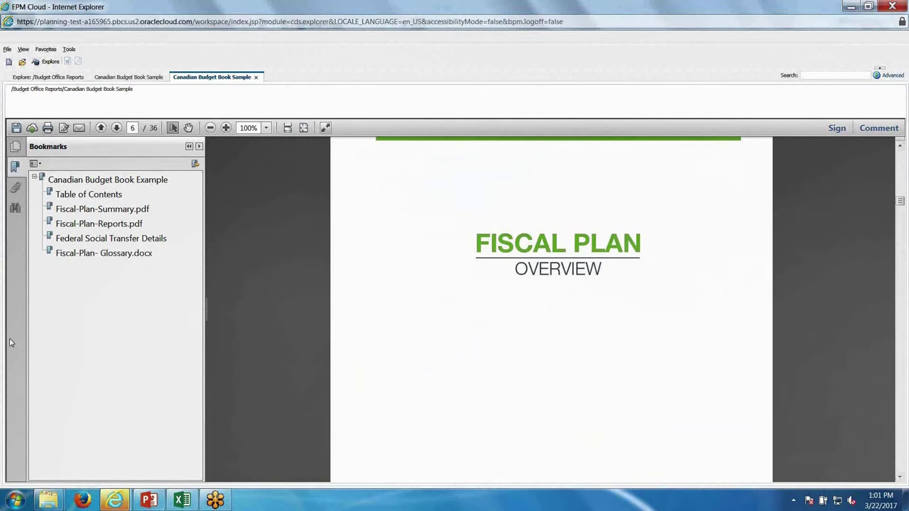
Go to the Fiscal-Plan-Reports.pdf section and review the Statement of Operations and the Consolidated Fiscal Summary.
left_click(112, 226)
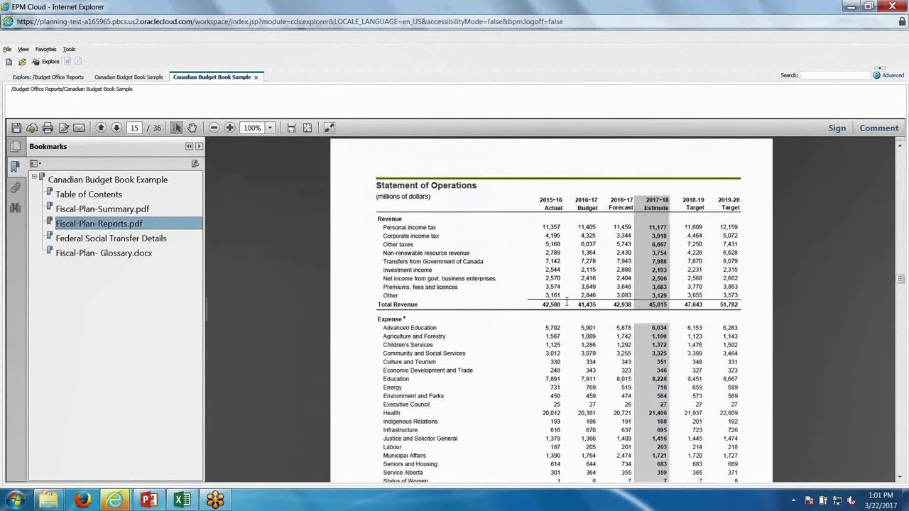
scroll(565, 288, "down", 10)
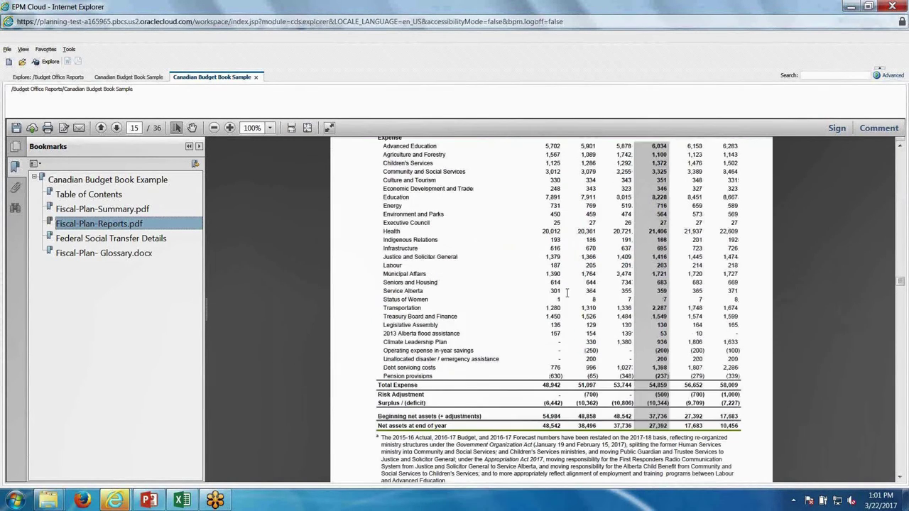
scroll(569, 297, "down", 8)
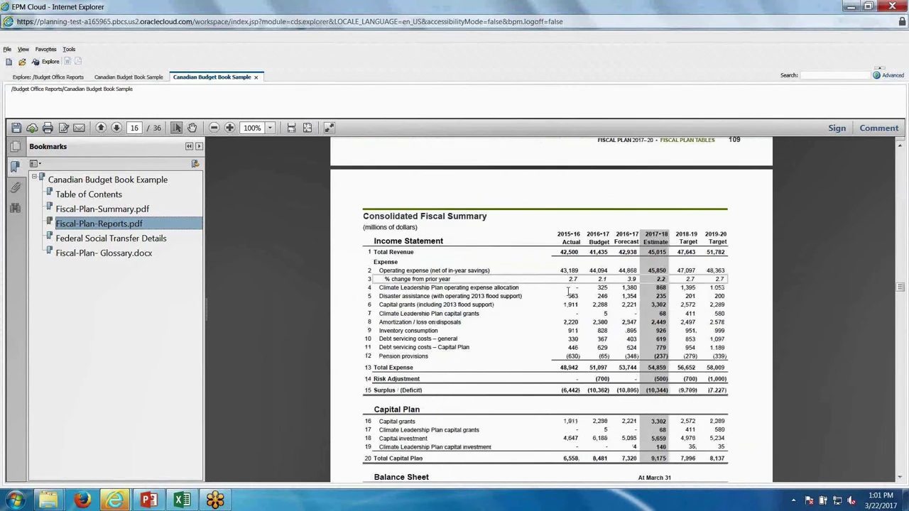
Go to the Fiscal-Plan- Glossary.docx section and look back through the Reserves by Fund pages that precede it.
left_click(85, 254)
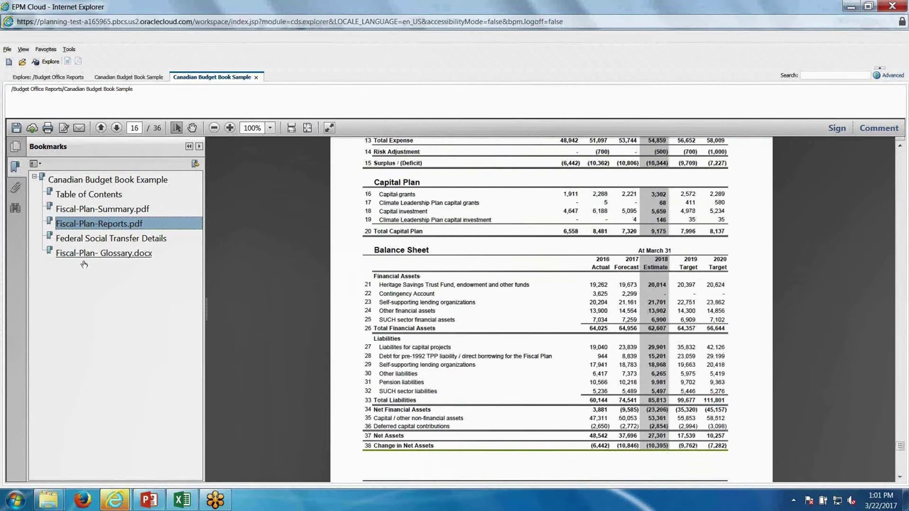
scroll(562, 327, "up", 10)
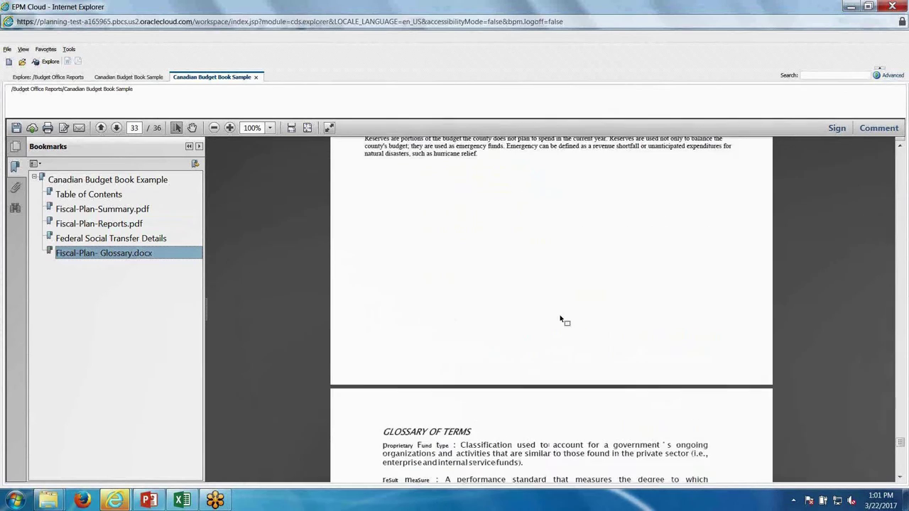
scroll(560, 313, "up", 10)
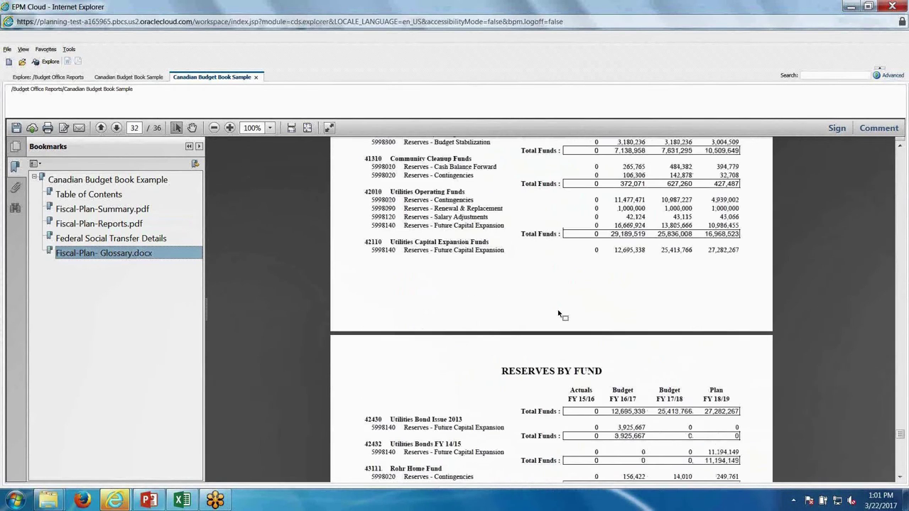
scroll(559, 311, "up", 5)
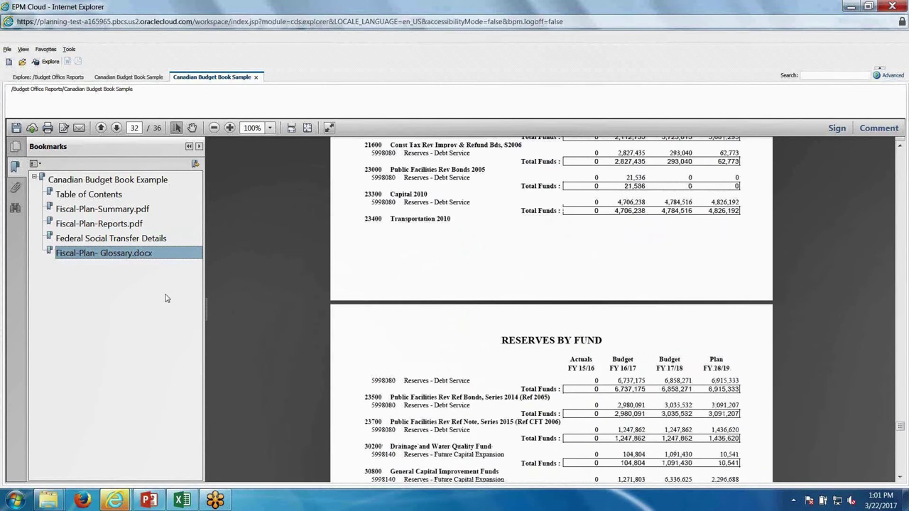